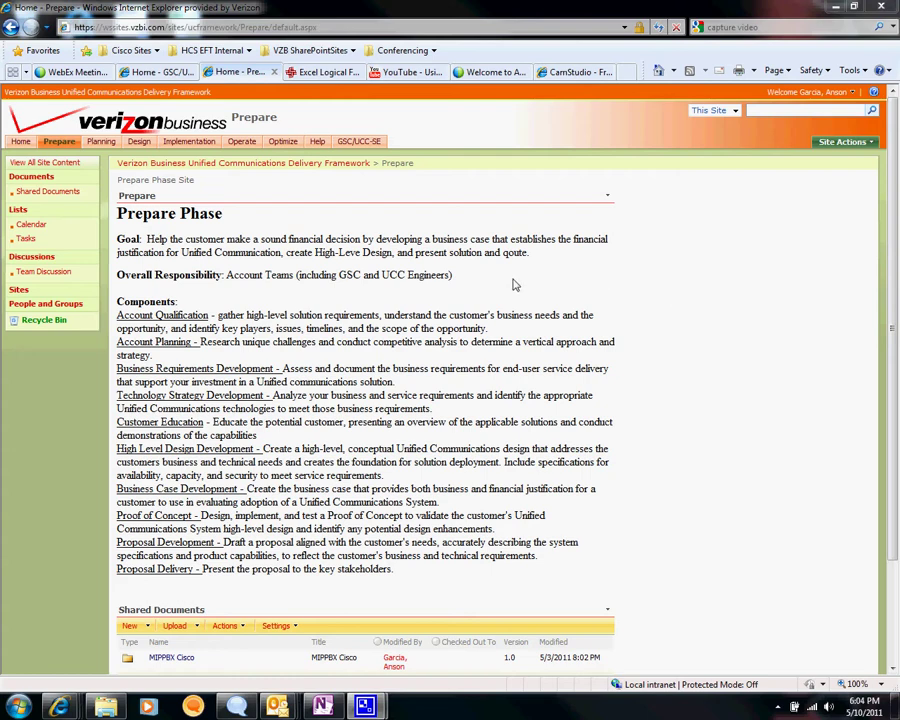
Start an upload to the Prepare site's Shared Documents and choose the Word file Test 123 from the Documents library
scroll(330, 268, down, 2)
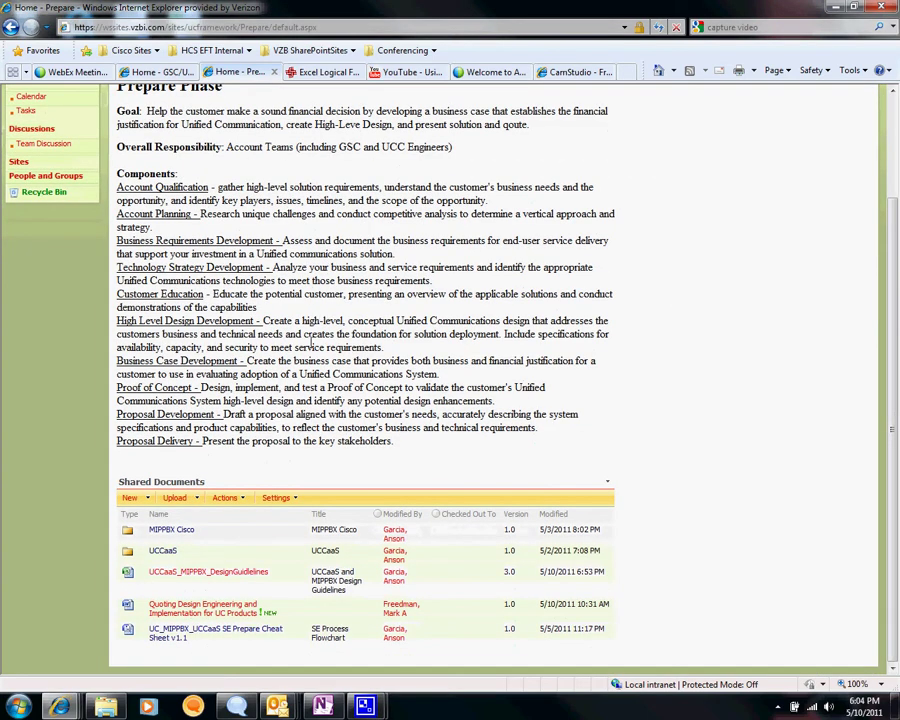
click(177, 496)
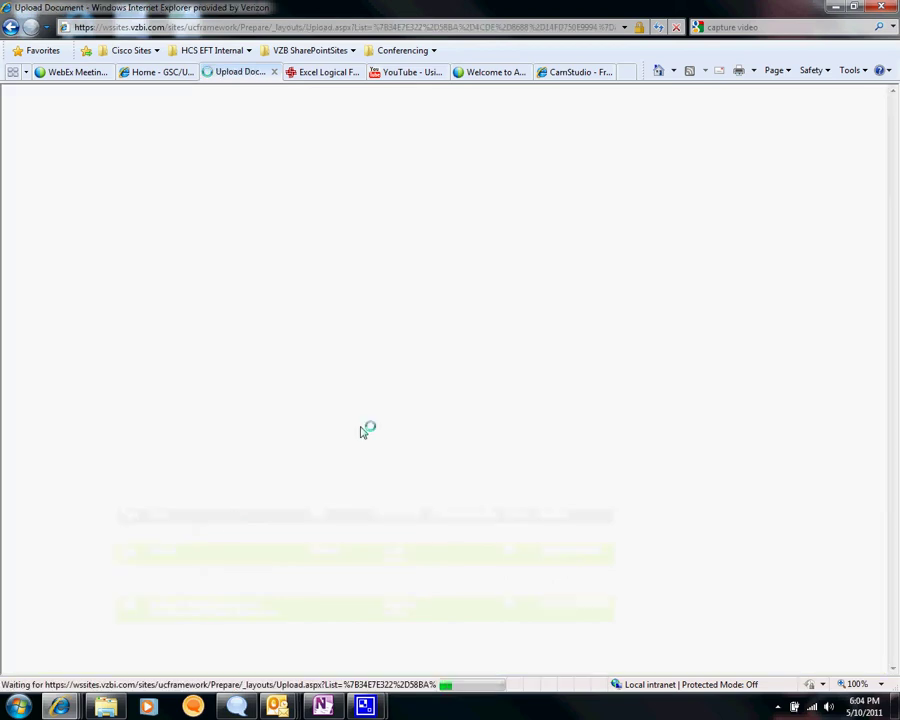
click(780, 234)
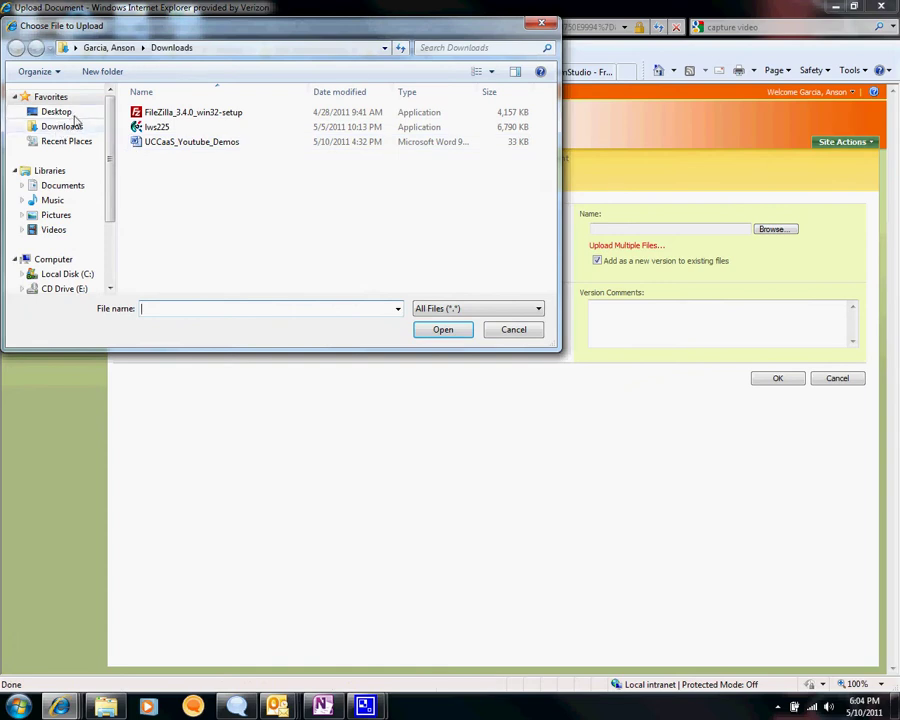
click(68, 188)
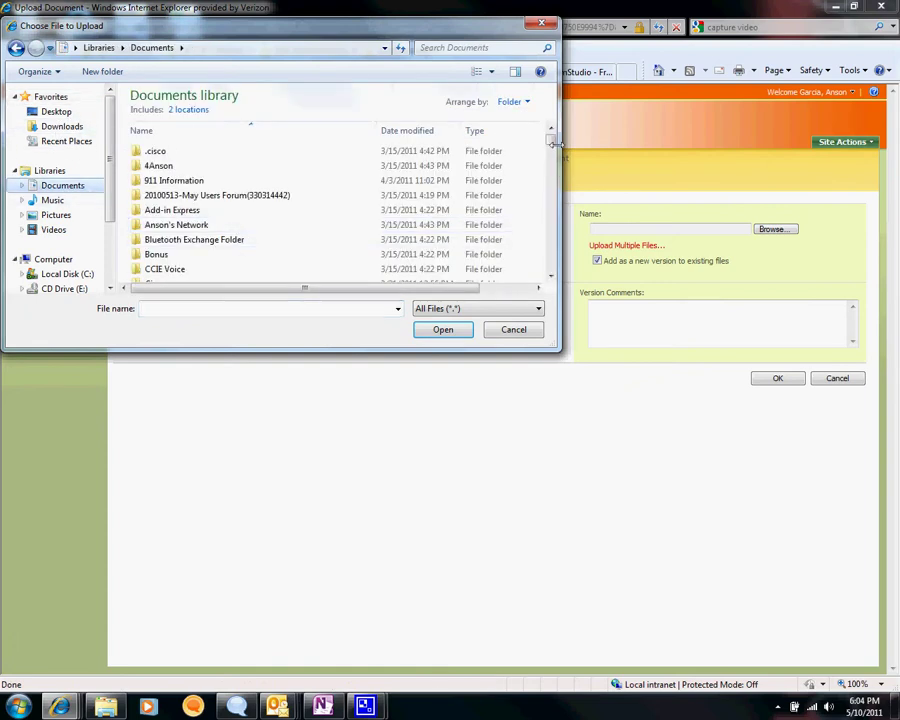
scroll(557, 160, down, 1)
drag(557, 160, 560, 256)
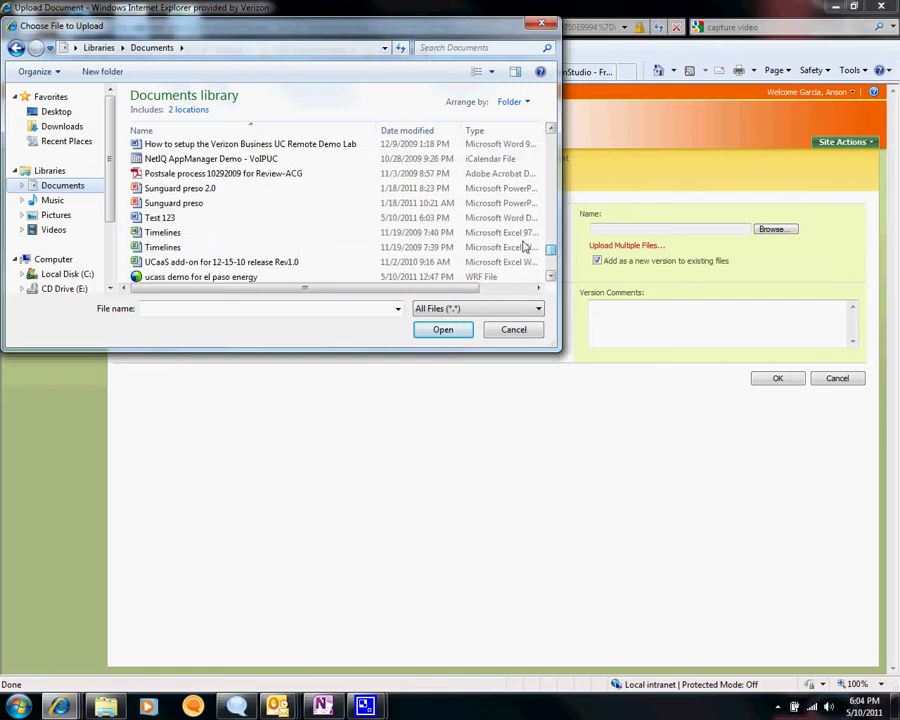
click(184, 222)
click(425, 329)
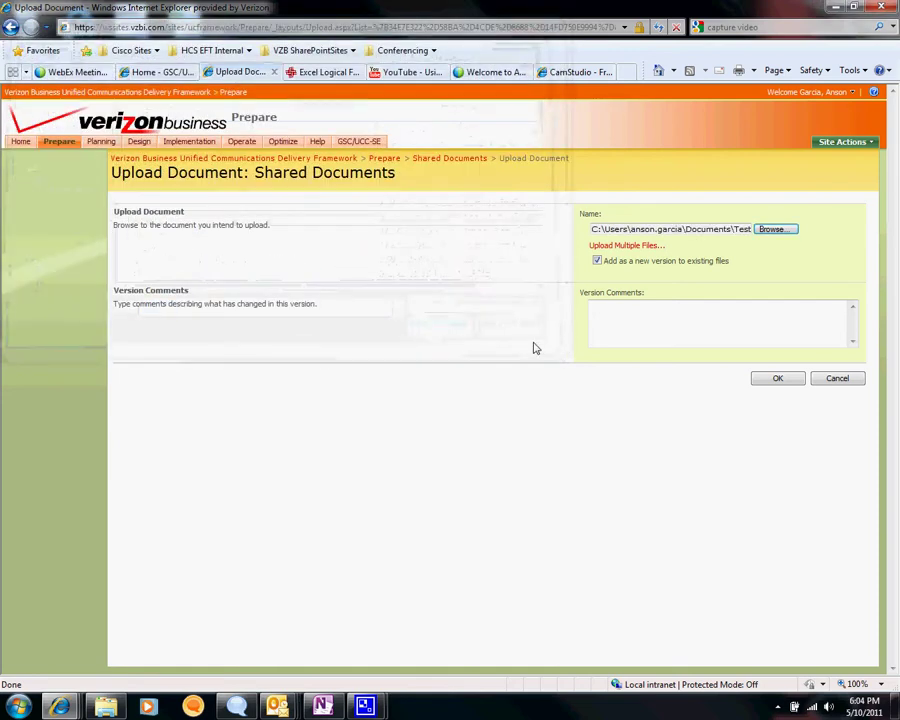
Enter the version comment "First Version" and submit the upload
click(646, 320)
text(First Vers)
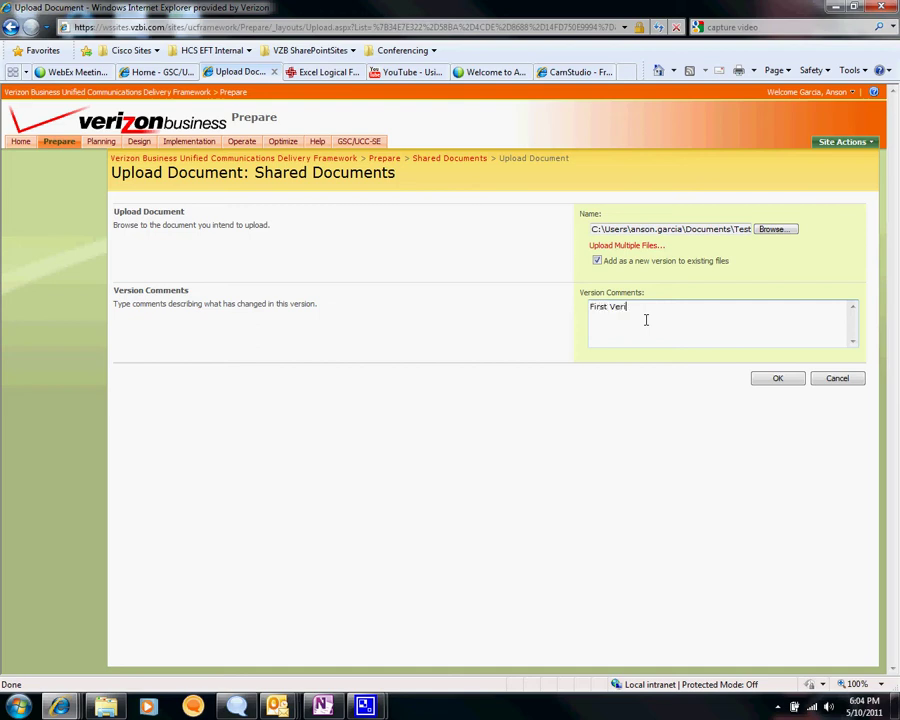
key(BackSpace)
text(sion)
key(BackSpace)
key(BackSpace)
key(BackSpace)
text(ion)
click(780, 381)
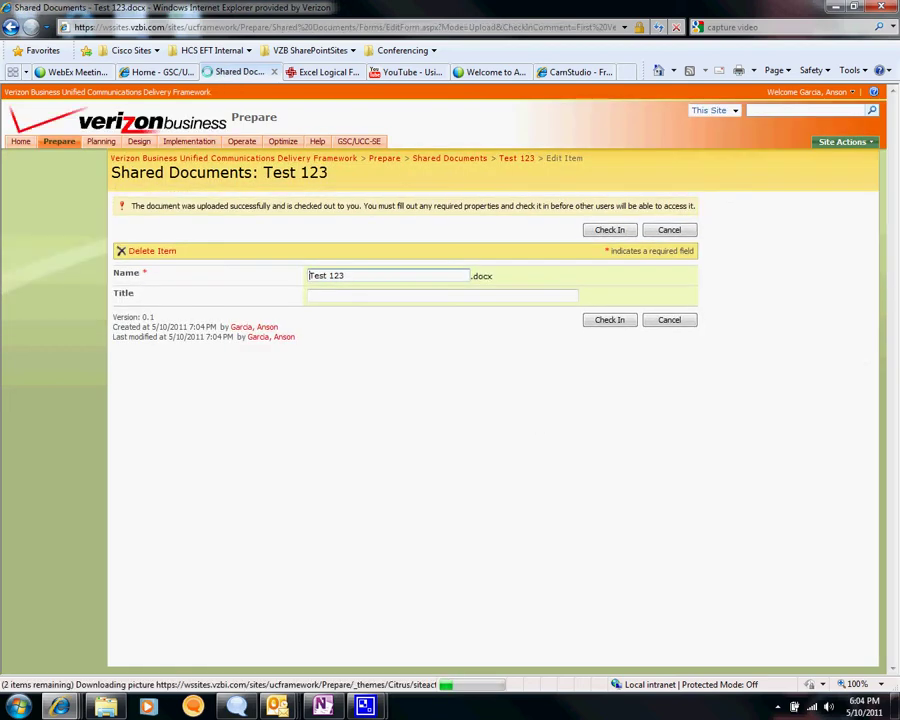
Give the uploaded document the title "Testing Shareping" and check it in
click(430, 296)
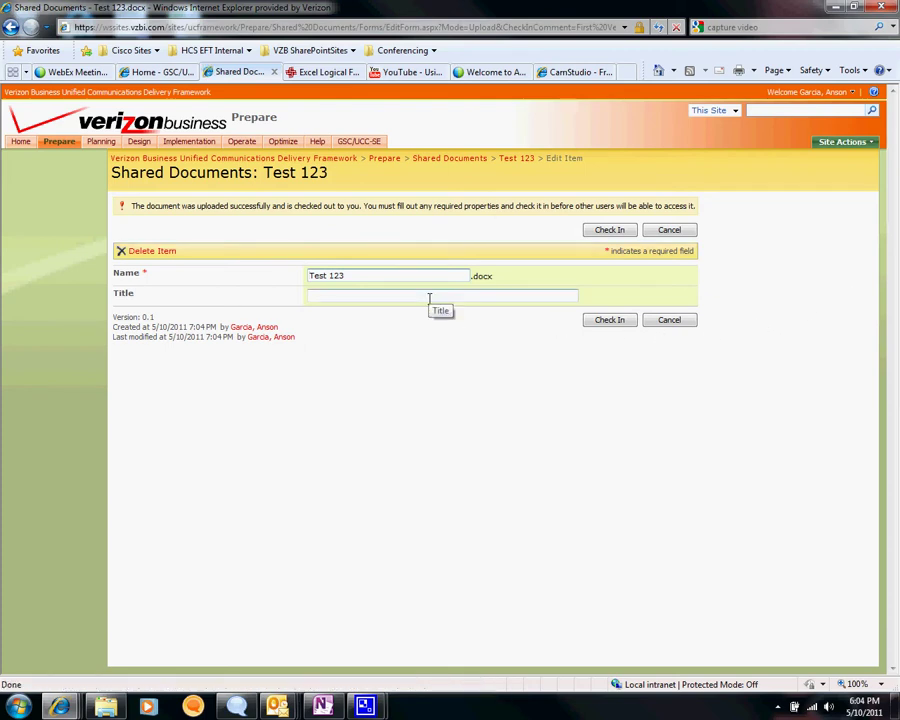
text(Testing Shareping)
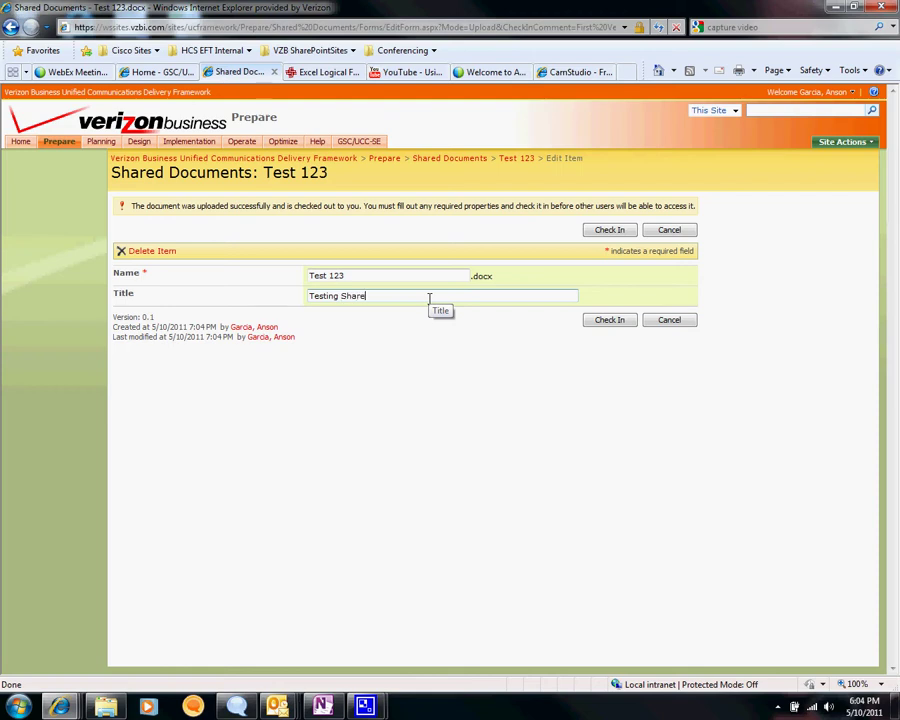
click(617, 322)
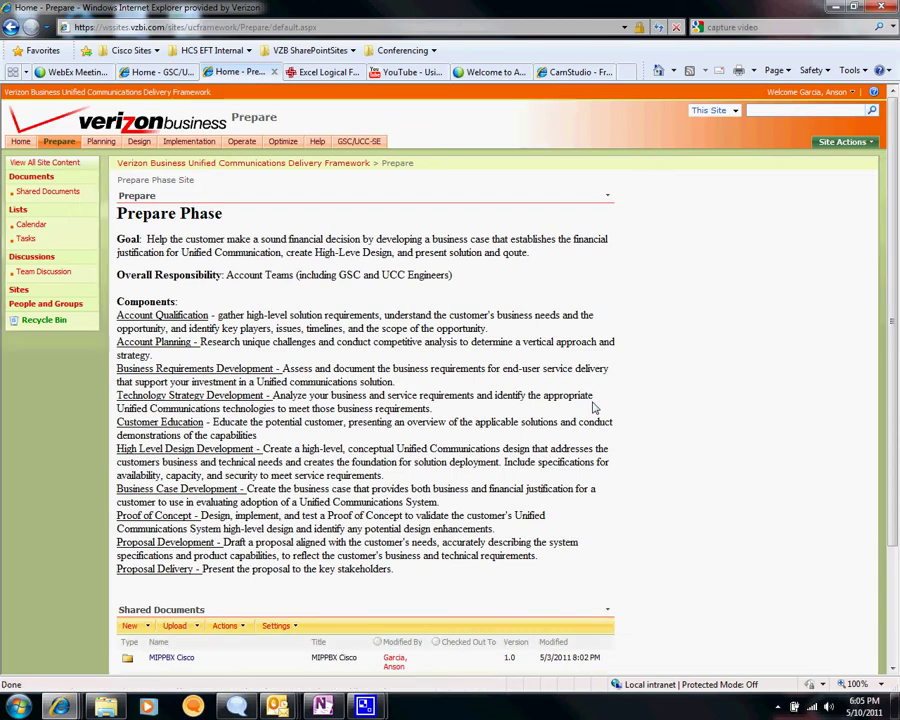
Examine the version number of Test 123 in Shared Documents and the actions available for it
scroll(457, 364, down, 3)
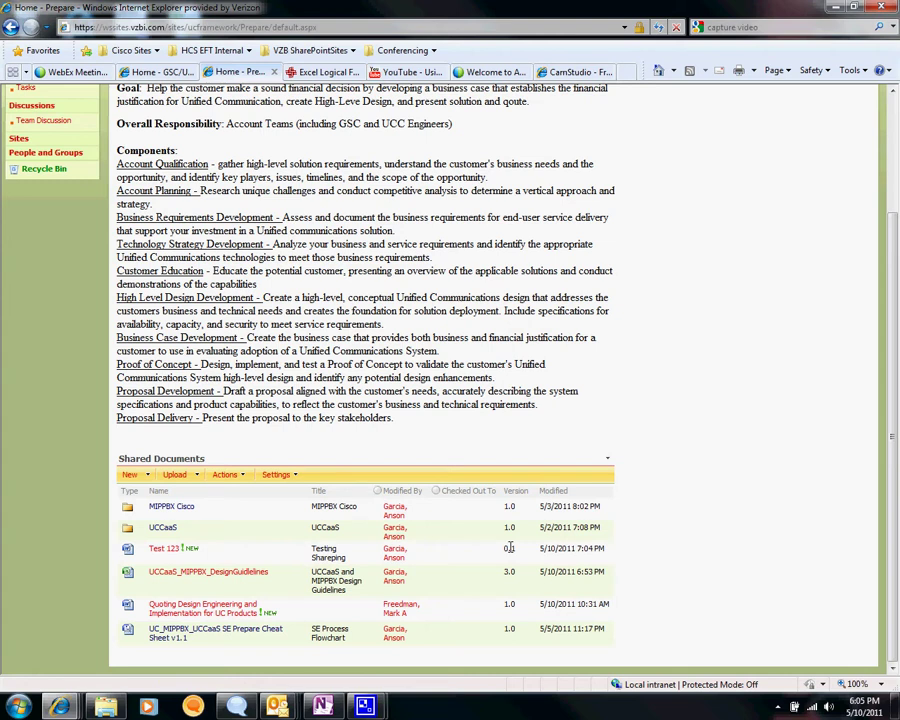
drag(512, 547, 518, 552)
click(506, 551)
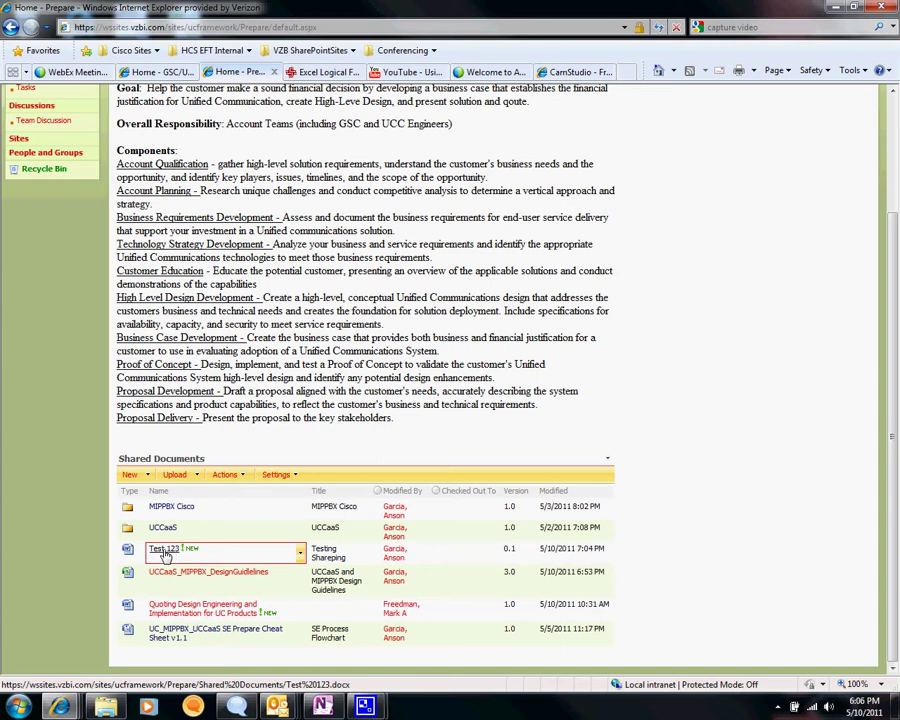
click(299, 553)
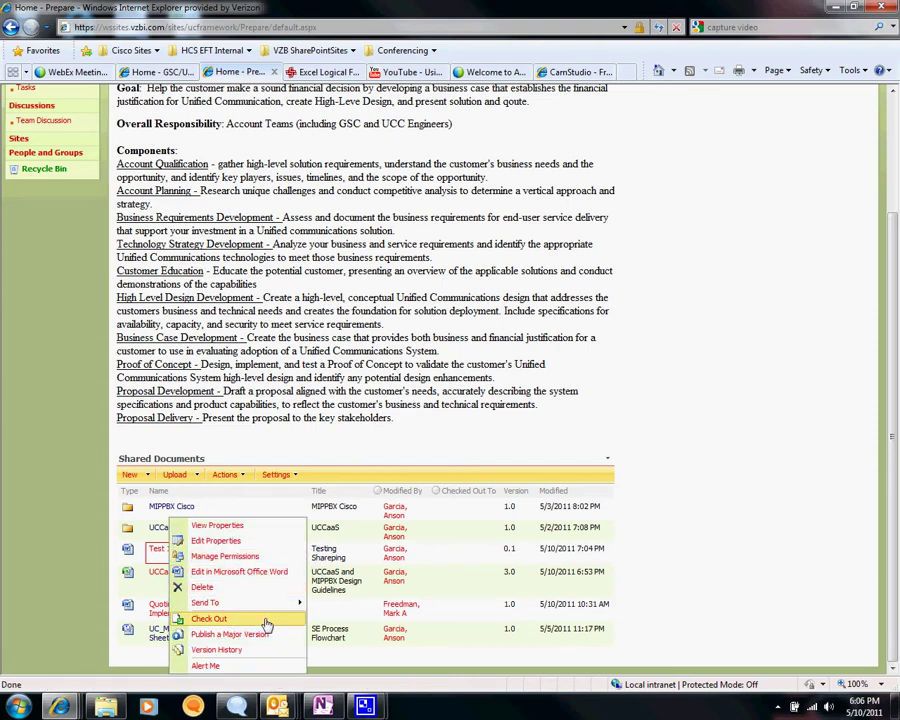
click(91, 541)
Start opening Test 123 from Shared Documents with the Check Out and Edit option
click(166, 549)
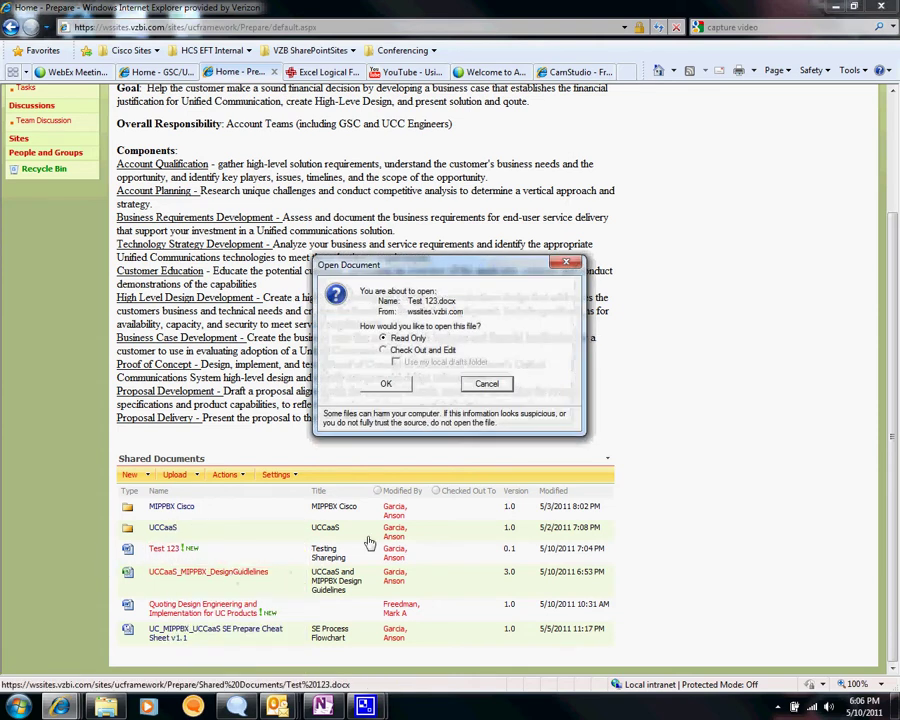
click(411, 351)
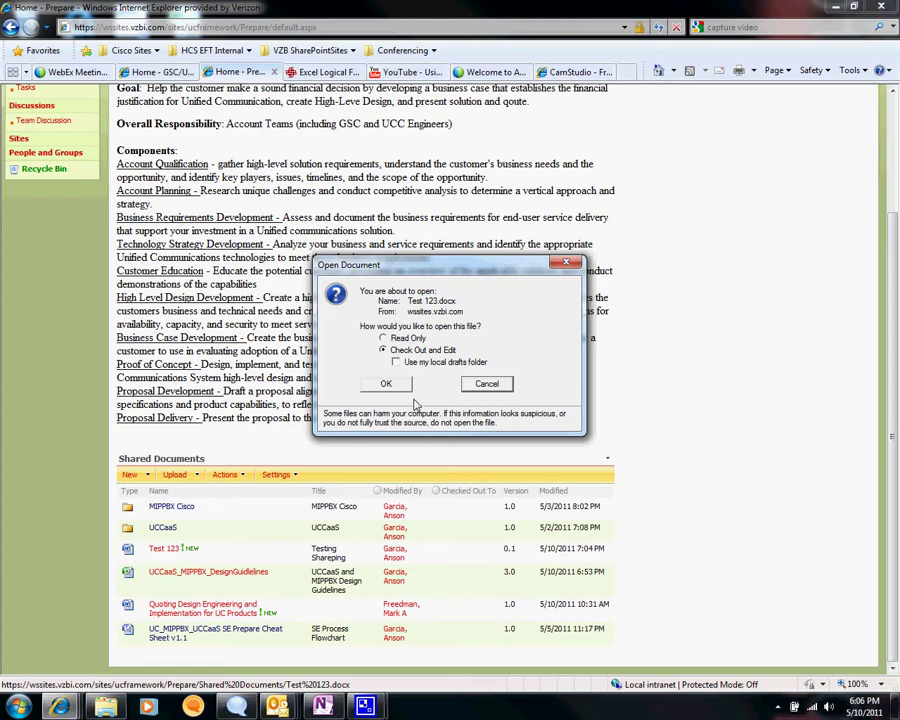
Try the local drafts folder option and inspect the SharePoint Drafts folder in Documents, leaving the option off
click(397, 363)
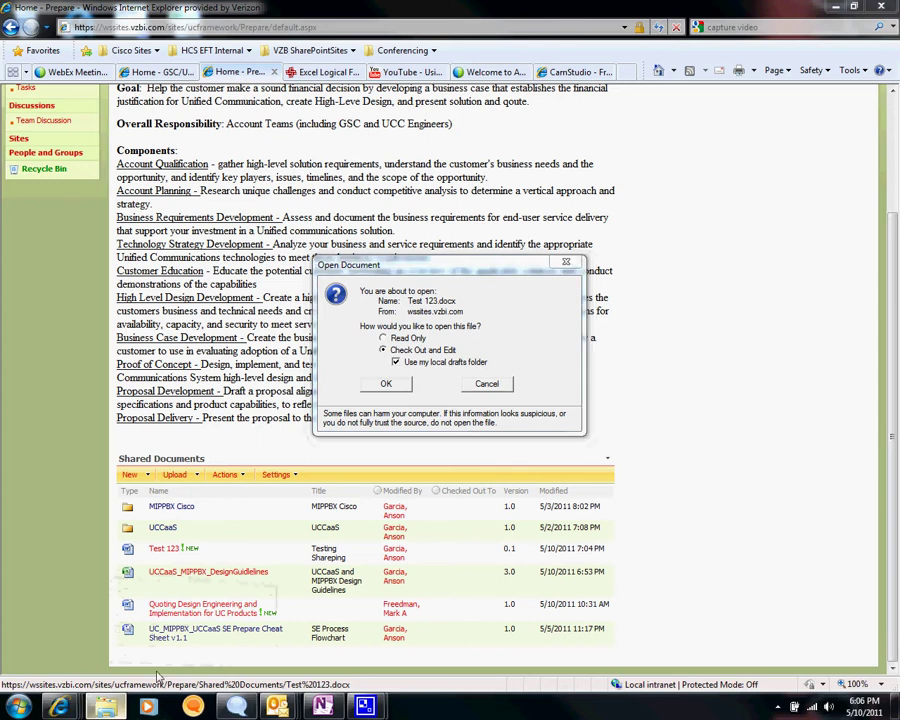
click(118, 706)
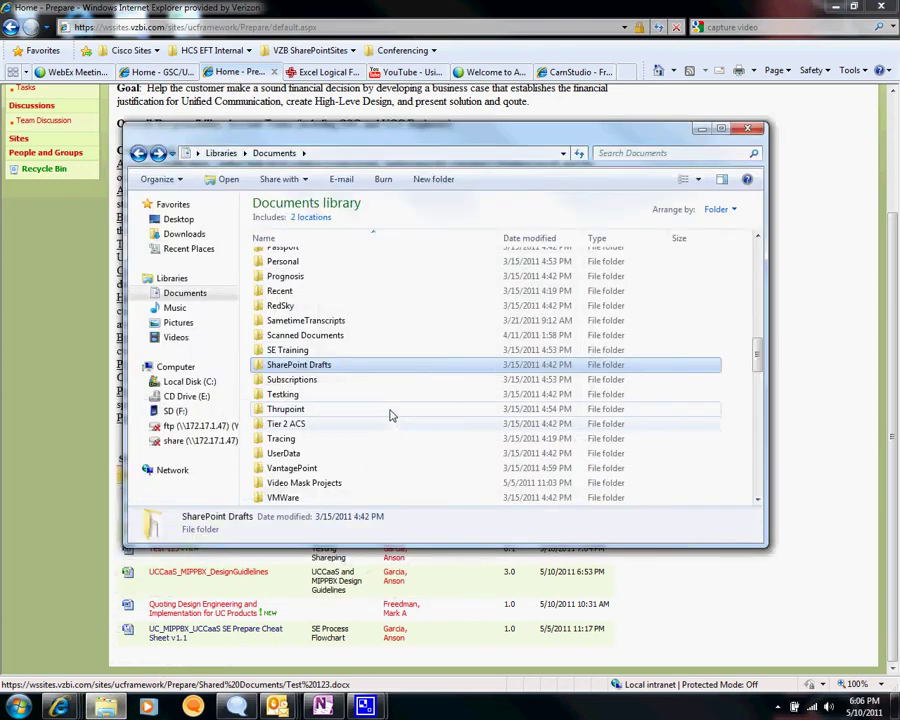
double_click(327, 373)
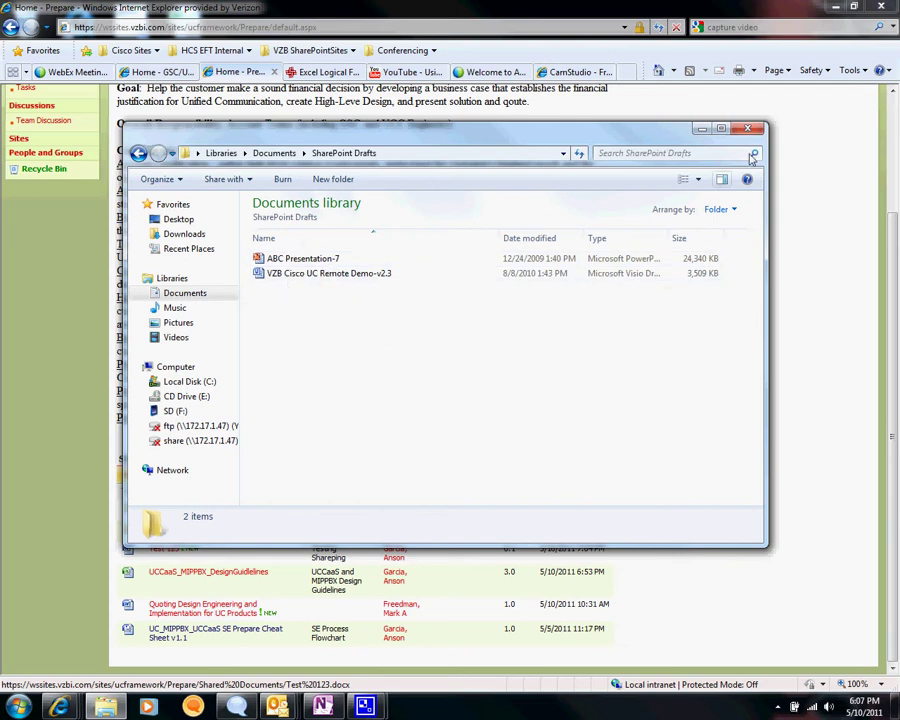
click(700, 129)
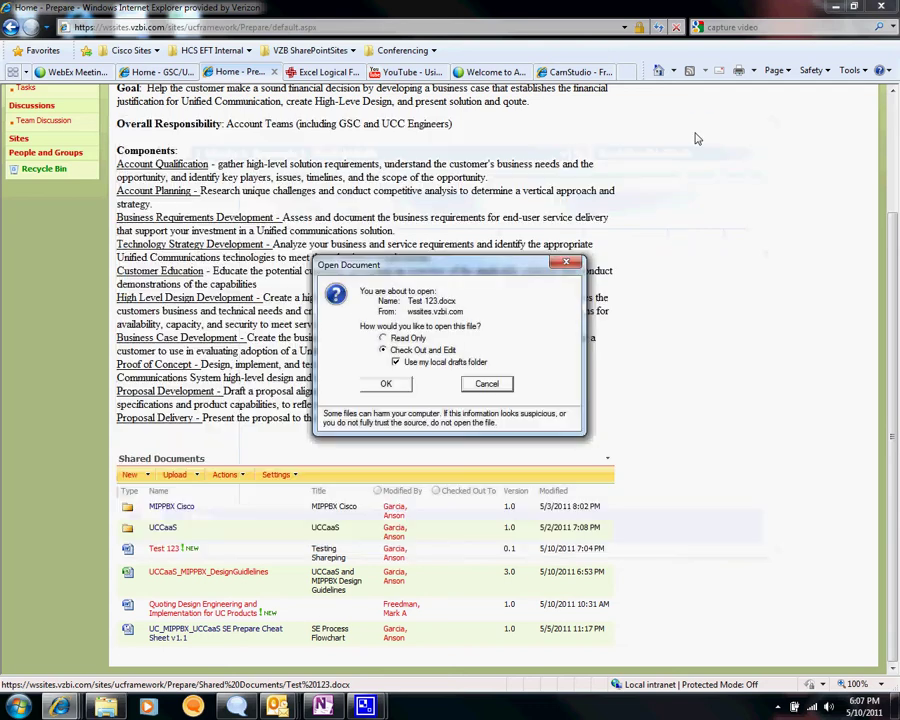
click(395, 362)
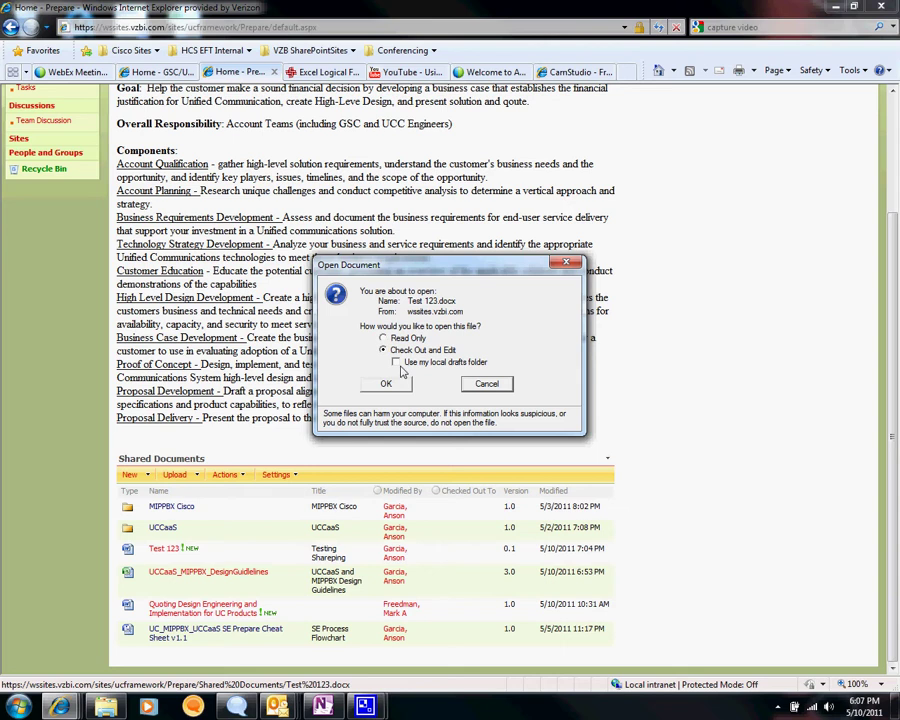
Open the checked-out document in Word and add the line "Test 123" three paragraphs below the first line
click(487, 384)
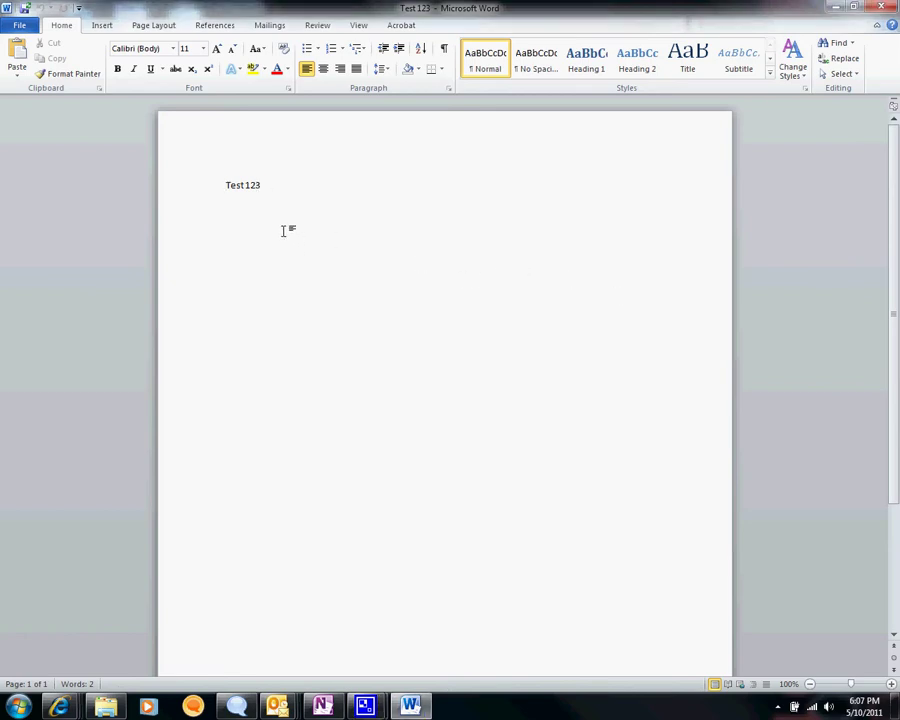
key(Return)
key(Return)
key(Return)
text(test123)
Make the first line "Test 123" bold and save the document
triple_click(257, 185)
click(117, 68)
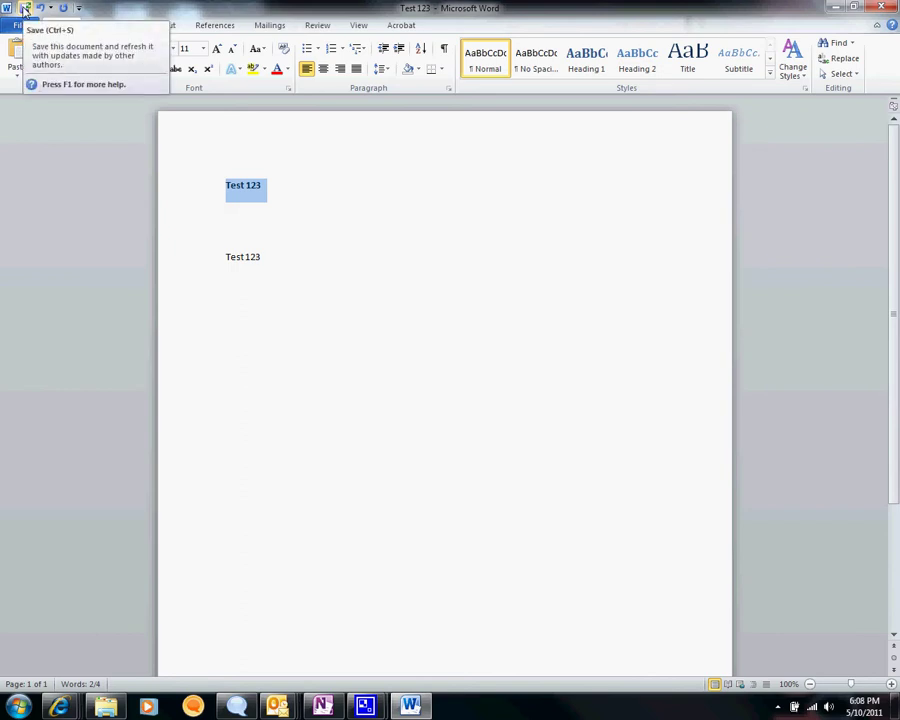
click(24, 9)
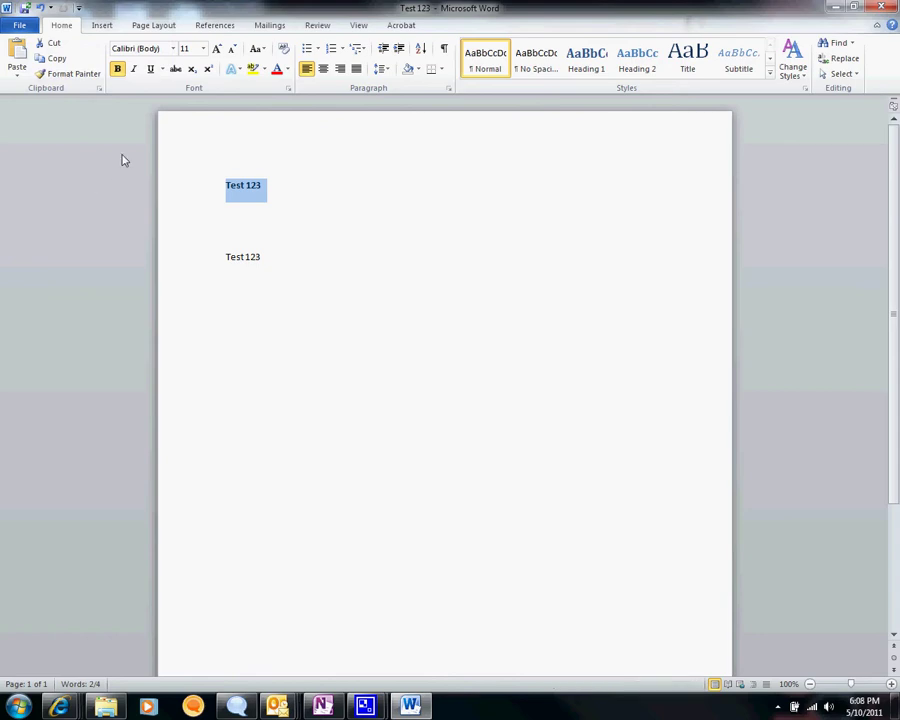
Add the line "1234" below the last text line and save the document to the server
click(258, 300)
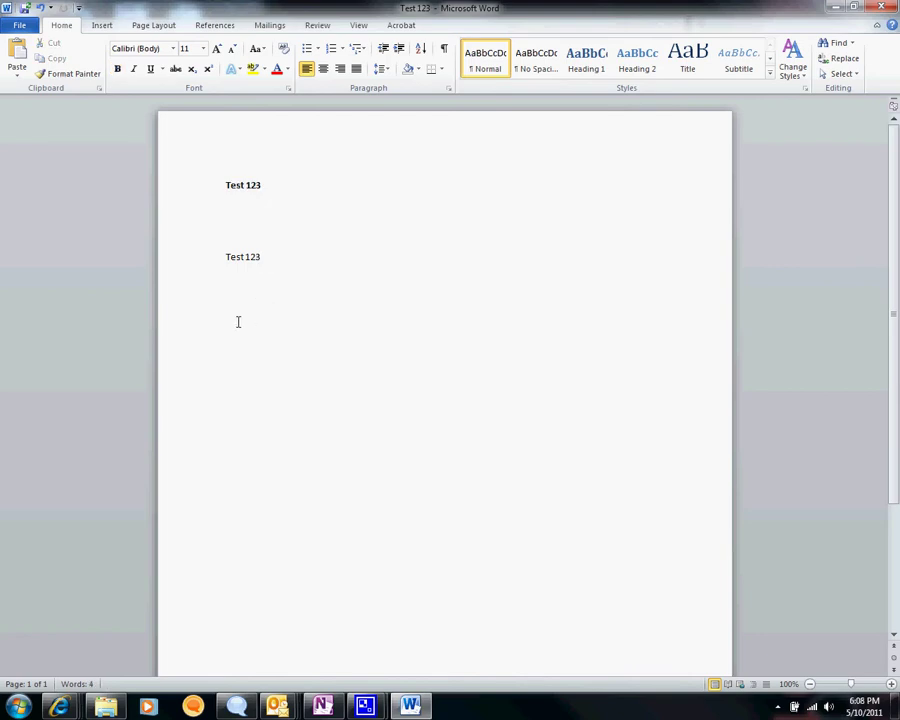
key(Return)
text(1234)
click(22, 7)
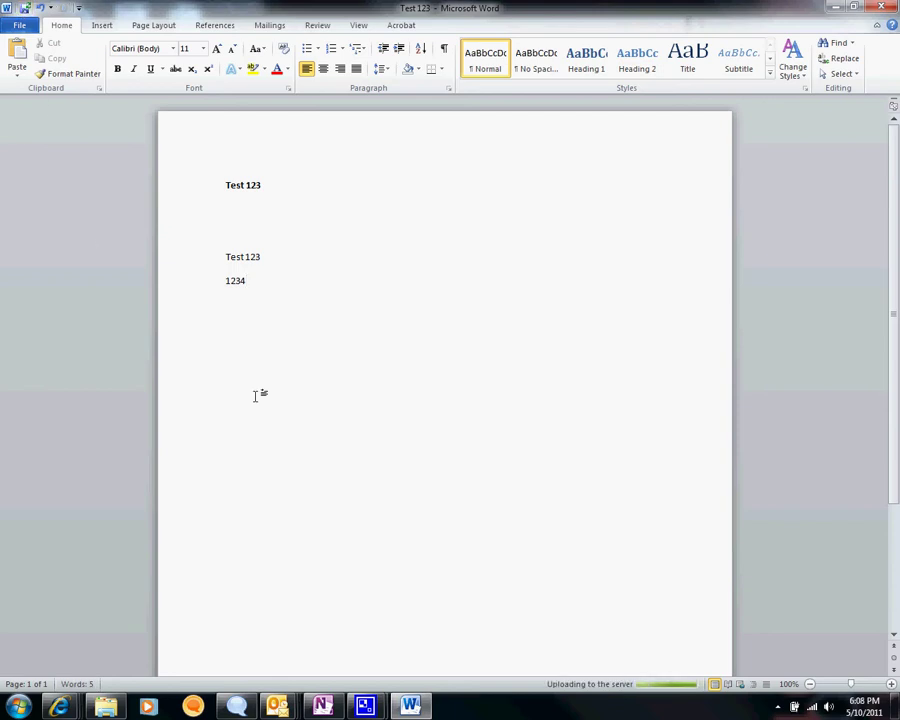
Switch to the Prepare site in Internet Explorer and examine the checkout status and version of Test 123
mouse_move(63, 706)
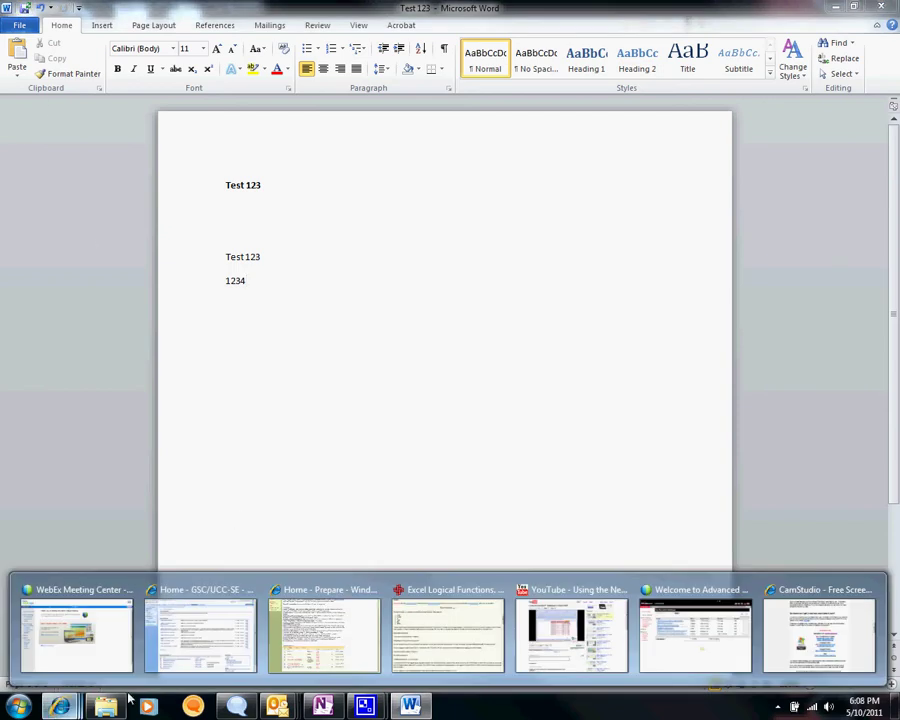
click(325, 635)
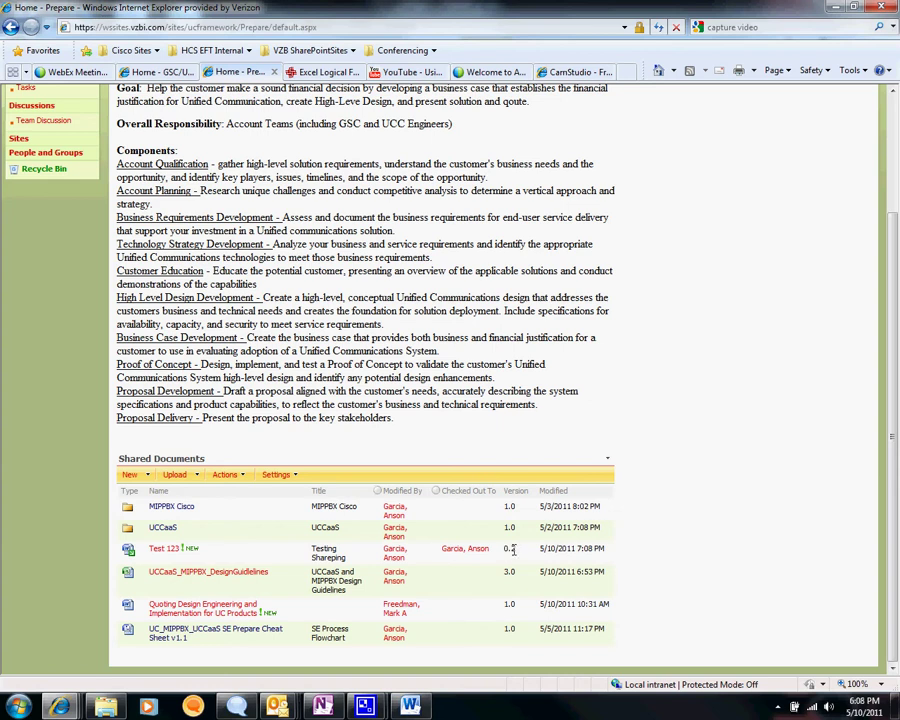
mouse_move(512, 548)
mouse_down()
mouse_move(517, 555)
mouse_move(508, 545)
mouse_move(505, 565)
mouse_up()
Close Test 123 in Word and check it in as major version 1.0 with the comment "Frist Release"
key(alt+Tab)
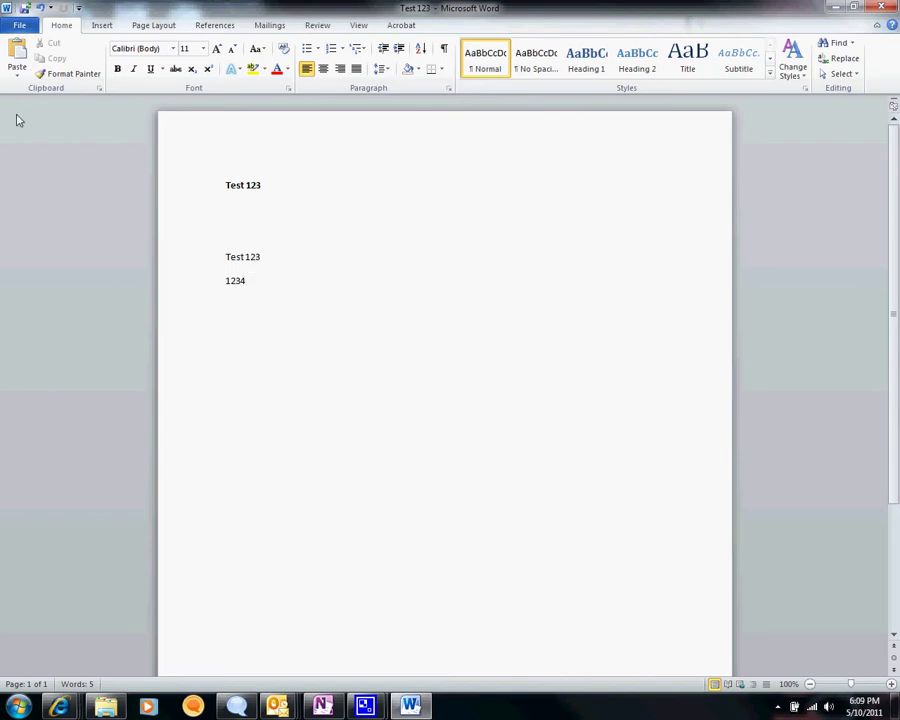
click(5, 10)
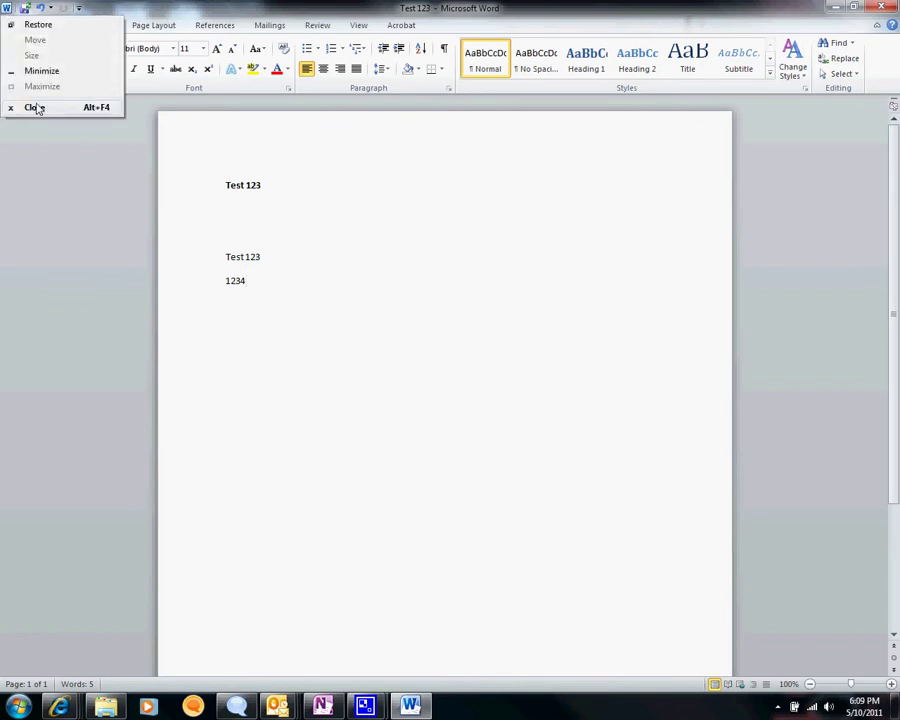
click(37, 106)
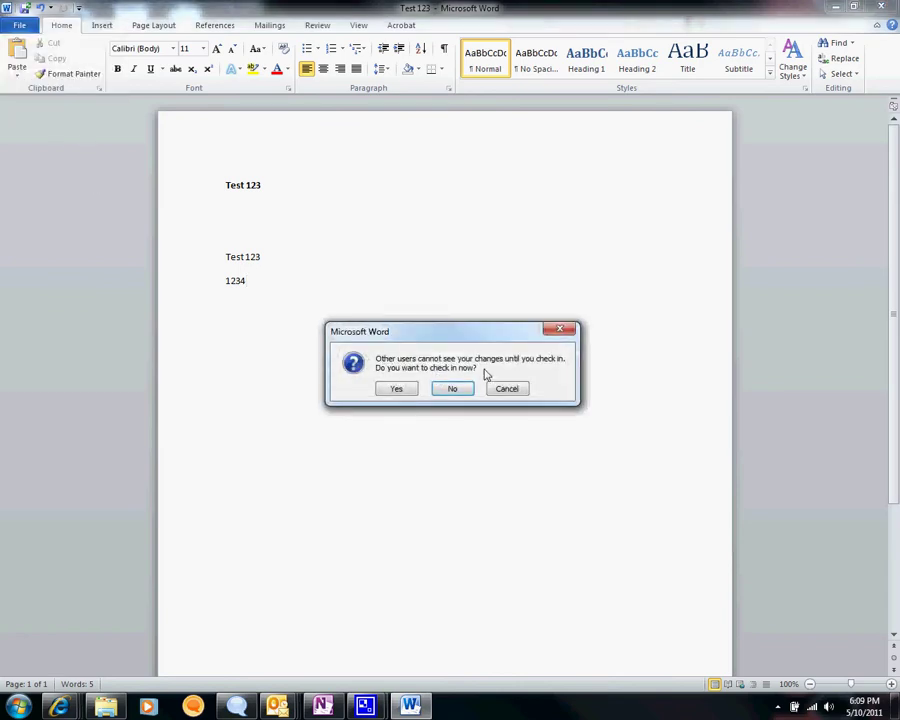
click(400, 389)
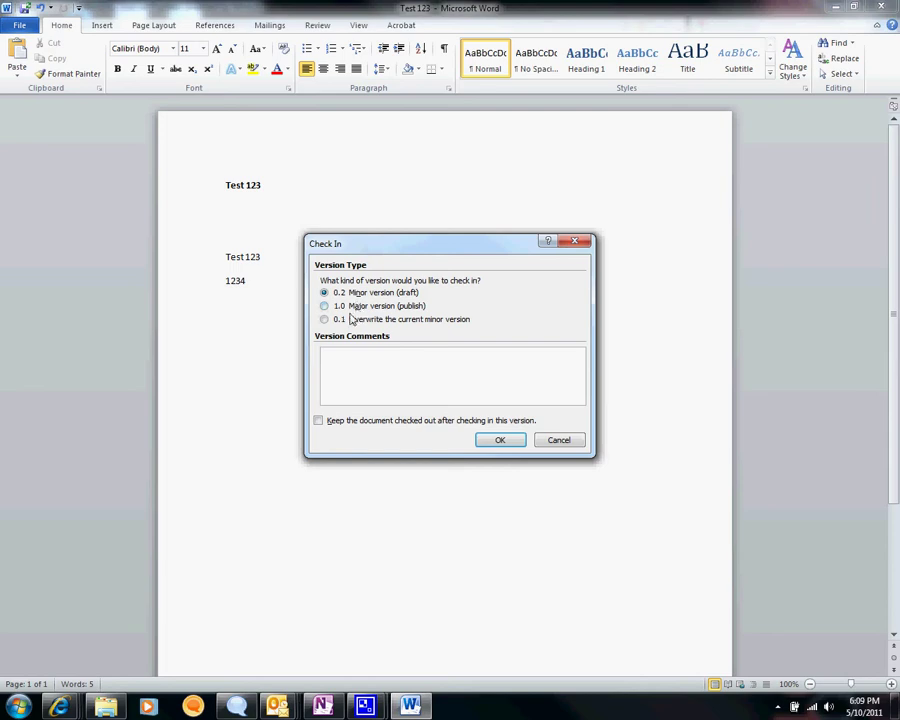
click(324, 306)
click(350, 372)
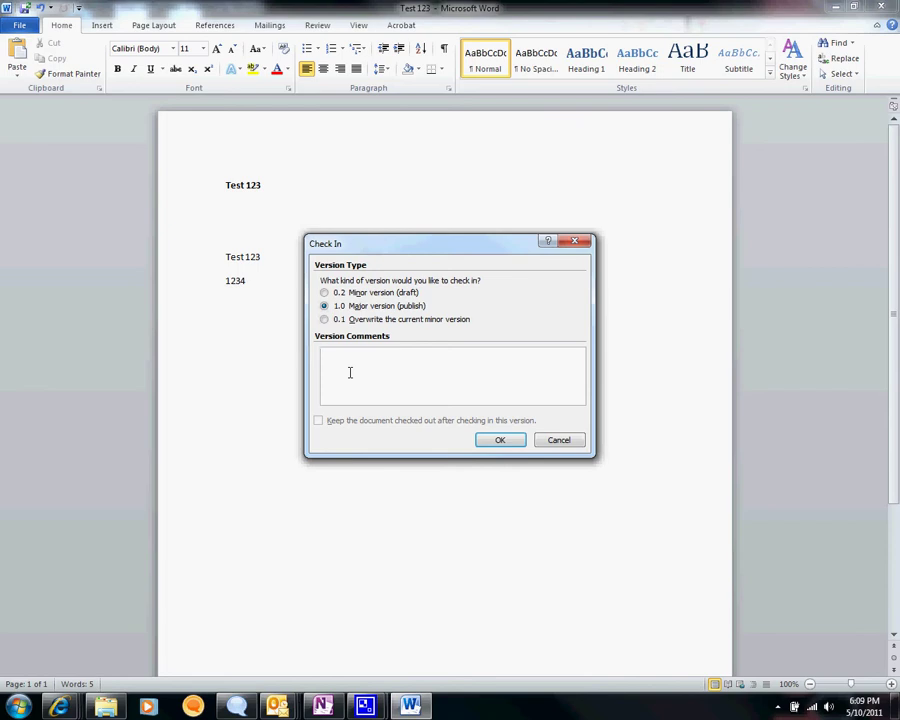
text(Frist Release)
click(502, 442)
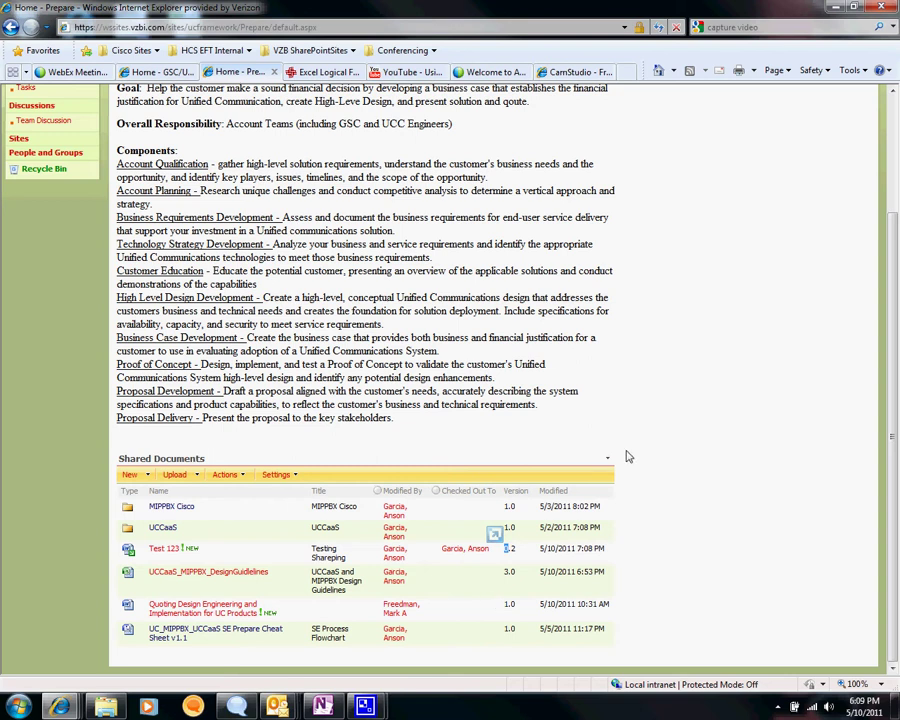
Refresh the Prepare page and examine the checkout status and version of Test 123 in Shared Documents
click(659, 29)
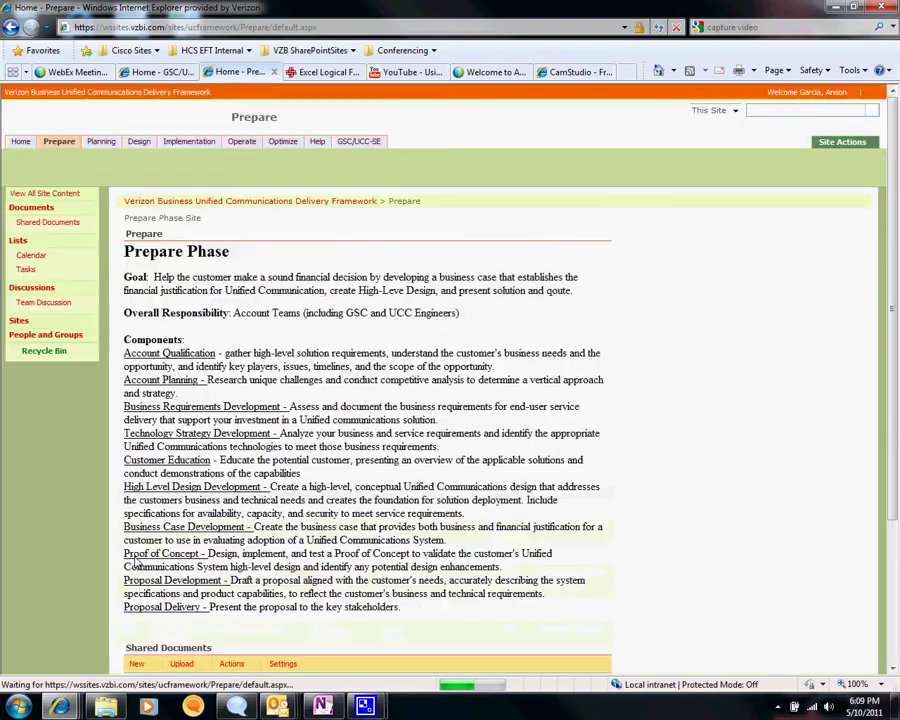
scroll(135, 563, down, 3)
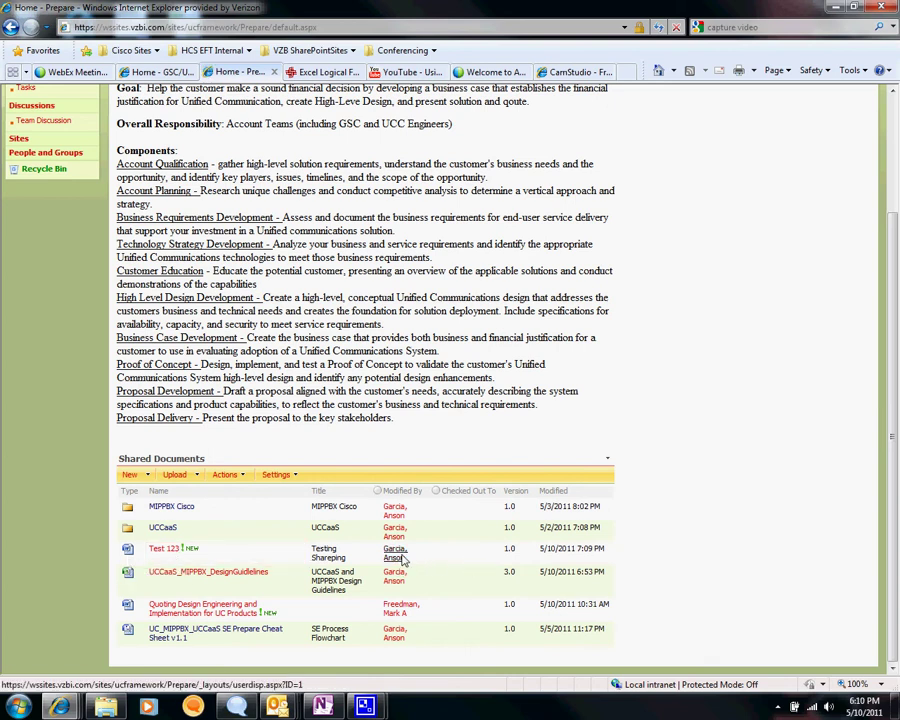
double_click(510, 549)
drag(513, 551, 510, 557)
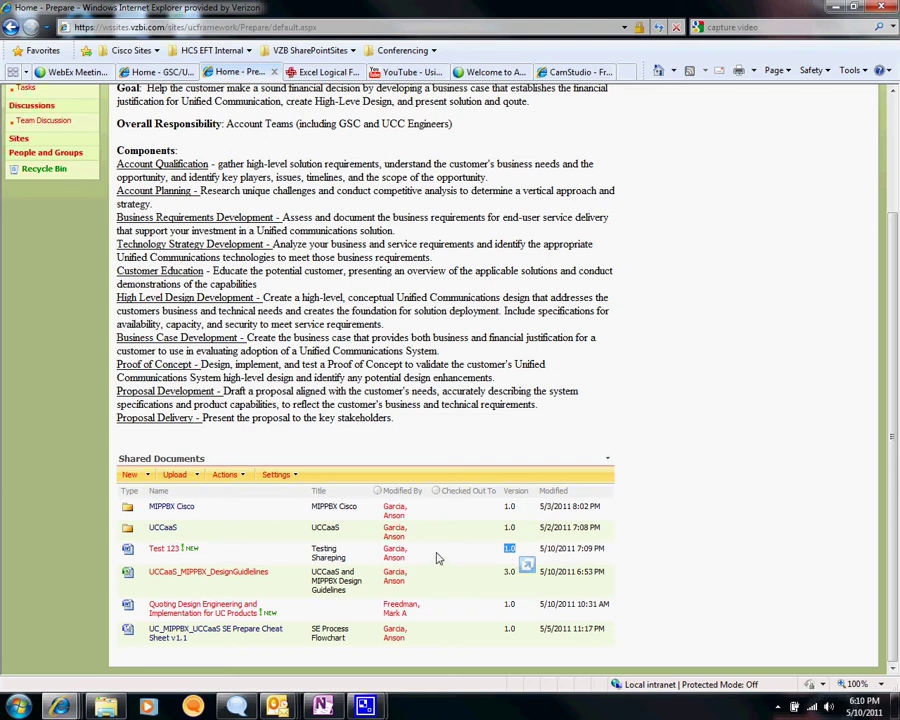
Open Test 123 from Shared Documents with the Check Out and Edit option
click(165, 553)
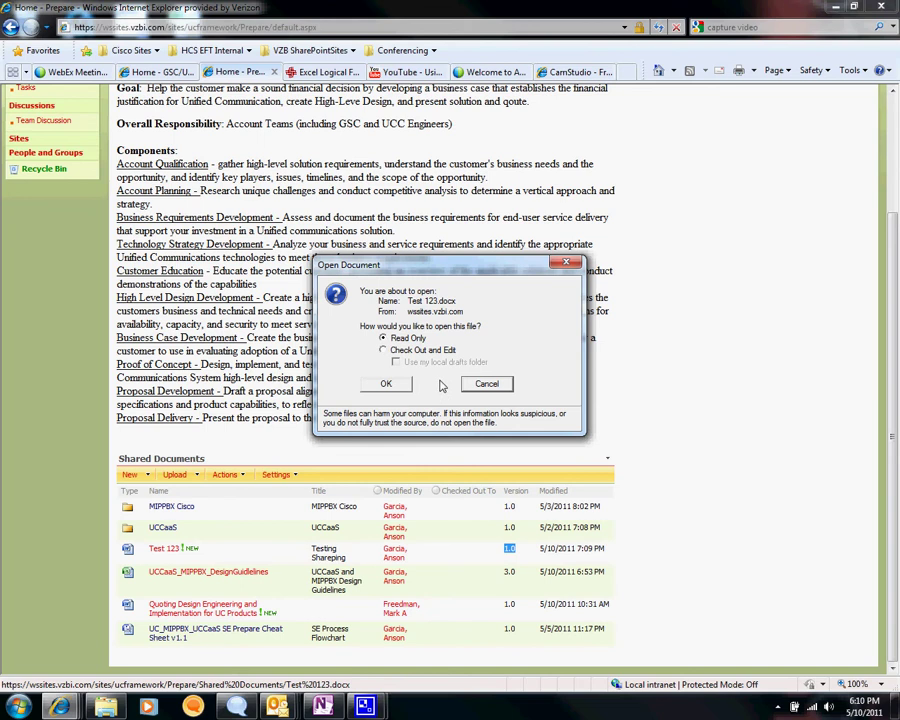
click(384, 350)
click(388, 383)
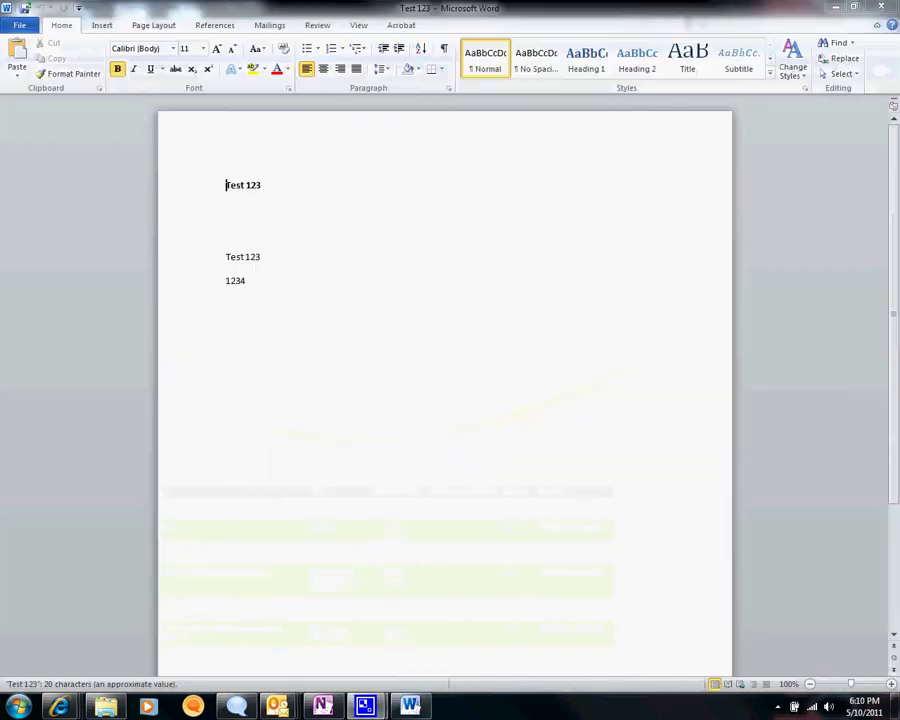
Add the line "adsfkasdfkasjd" below "1234" and save the document to the server
click(266, 287)
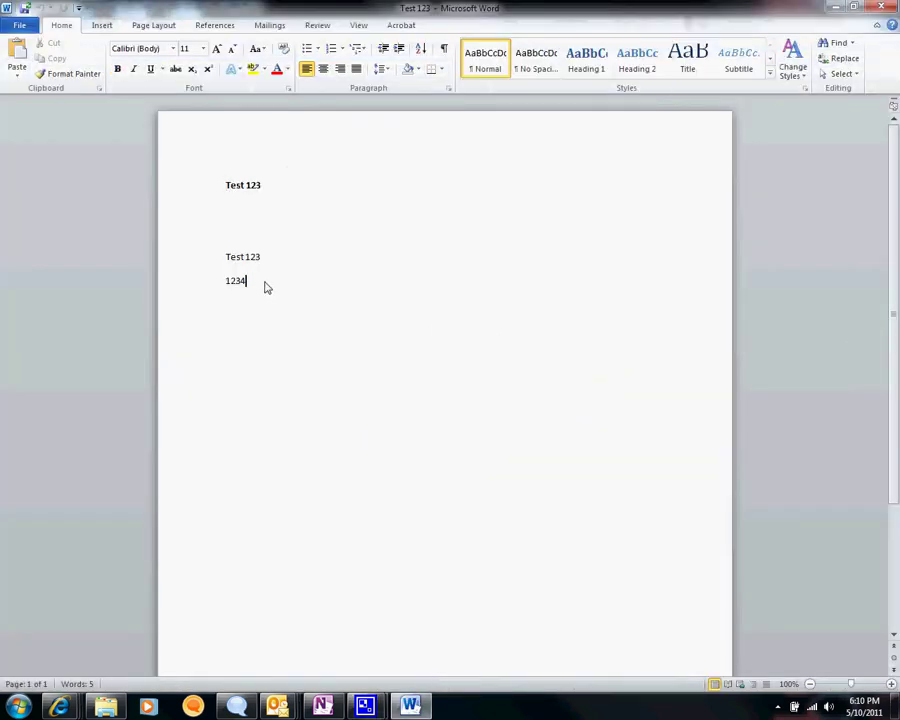
key(Return)
text(adsfkasdfkasjd)
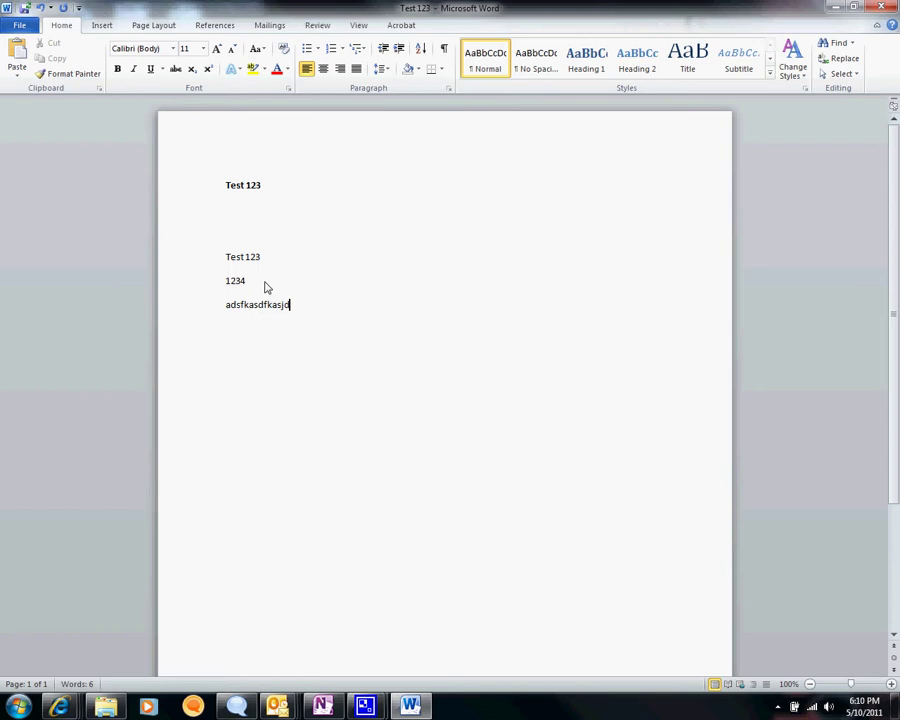
click(25, 8)
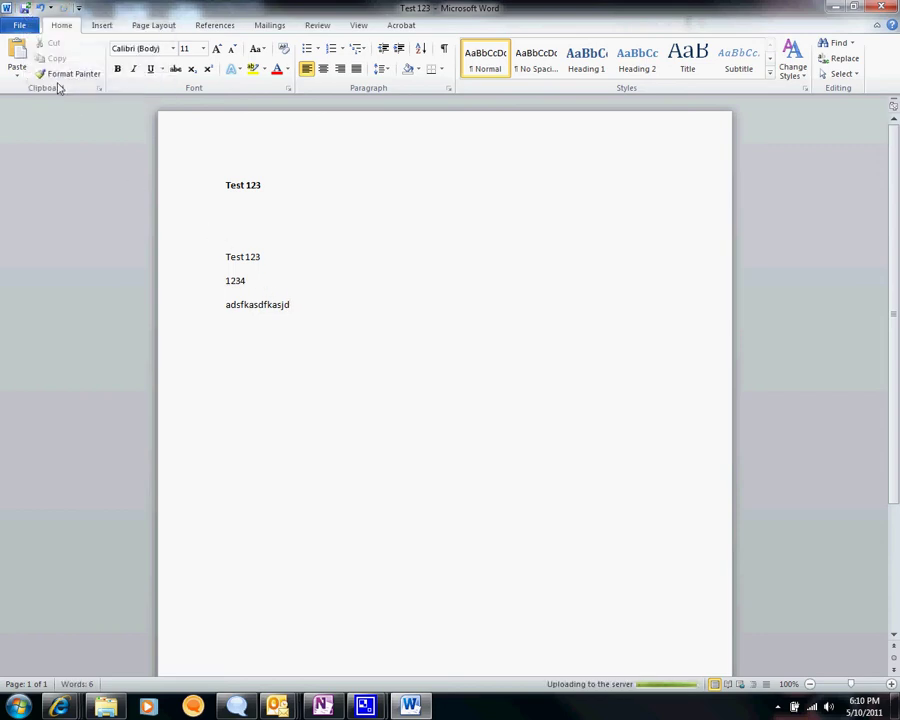
Close Test 123 in Word and check it in as minor version 1.1 (draft) without a comment
click(7, 8)
click(33, 108)
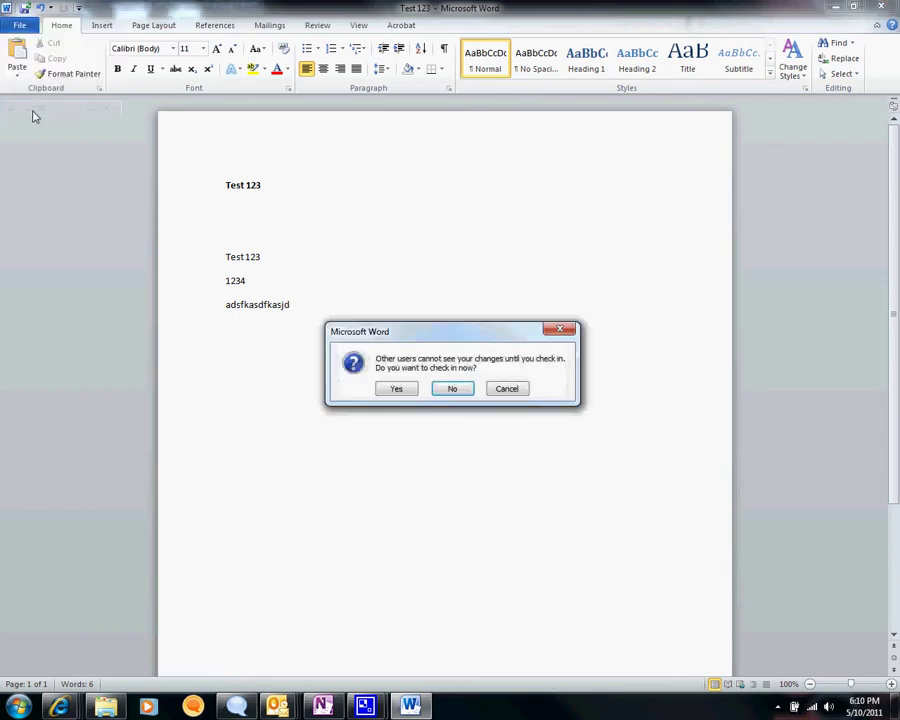
click(407, 392)
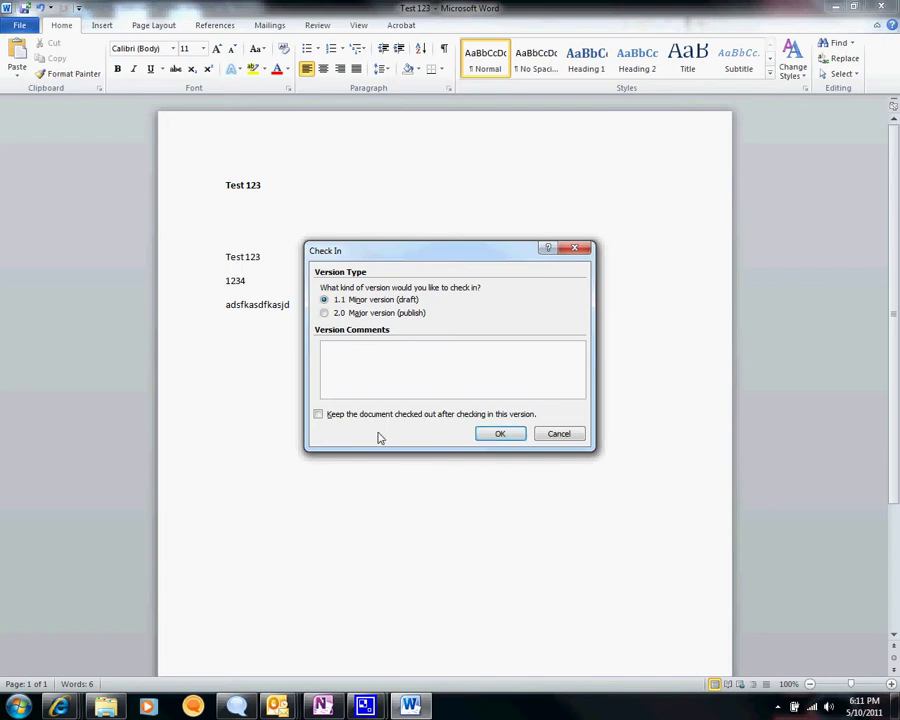
click(496, 436)
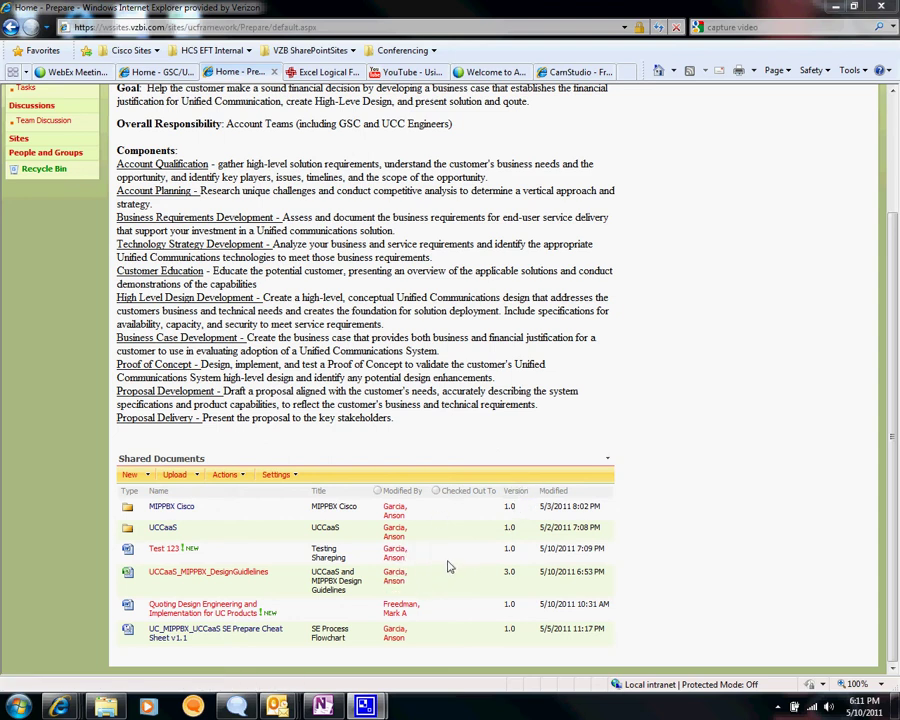
Reload the Prepare page and examine the major and minor parts of Test 123's version number
click(658, 28)
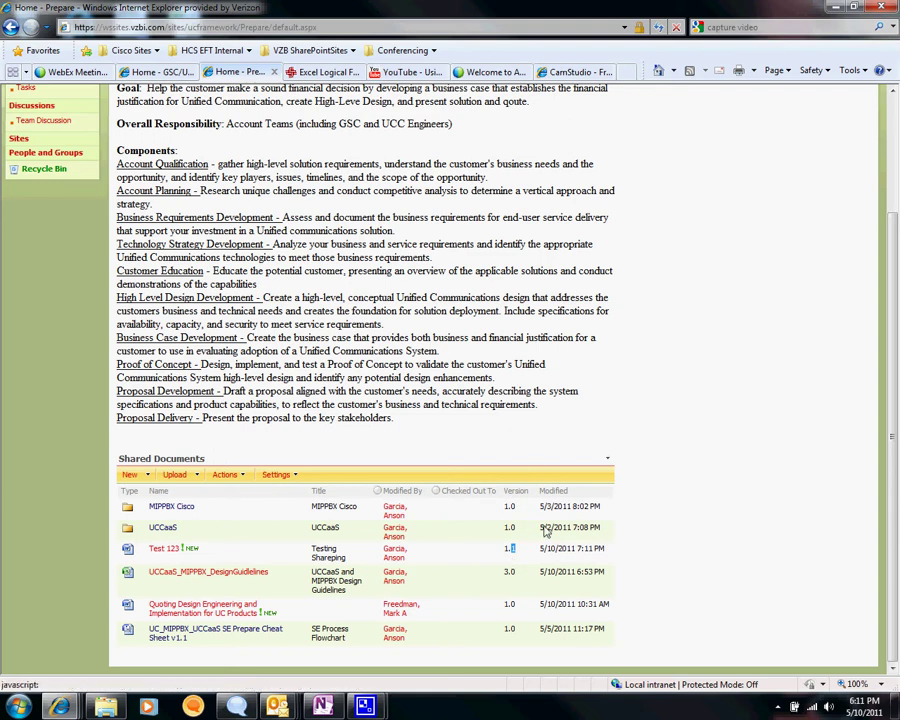
click(518, 557)
double_click(506, 554)
click(515, 556)
double_click(510, 553)
drag(510, 553, 516, 557)
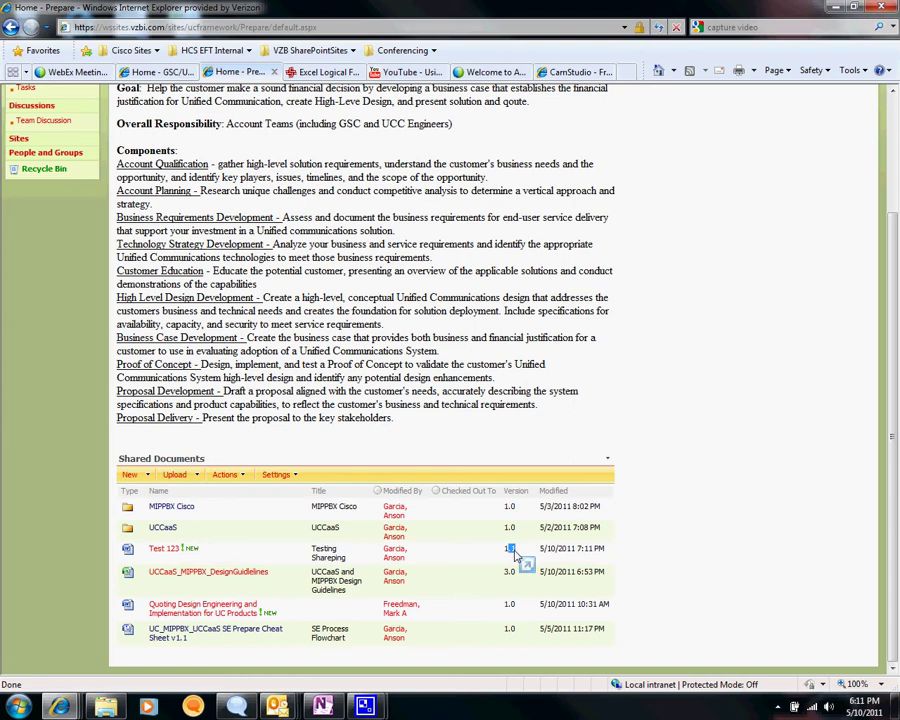
Open the version history of Test 123 and examine the actions offered for published version 1.0
click(300, 555)
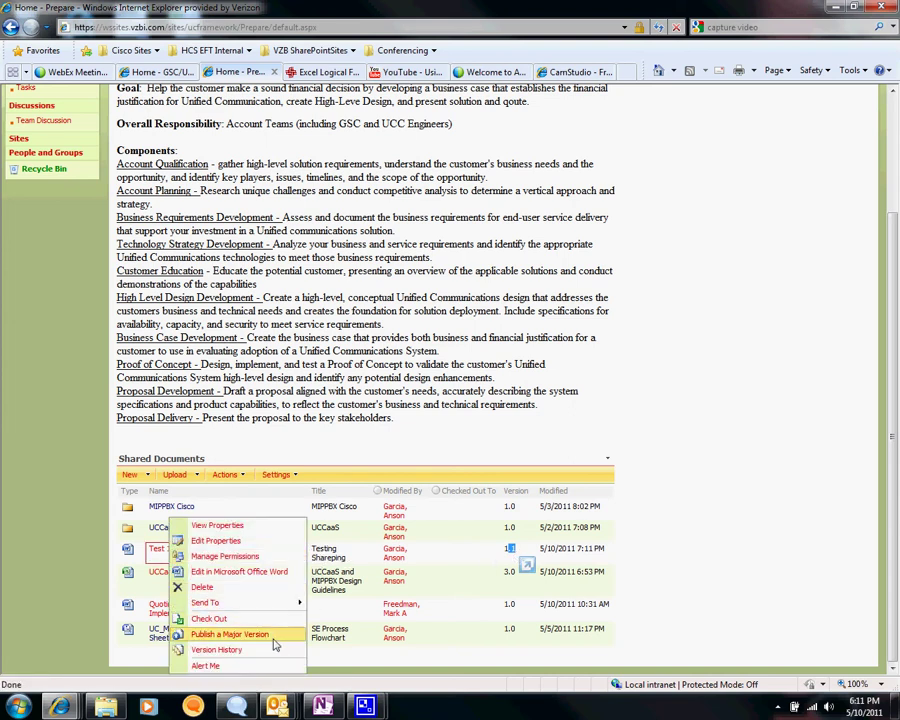
click(264, 649)
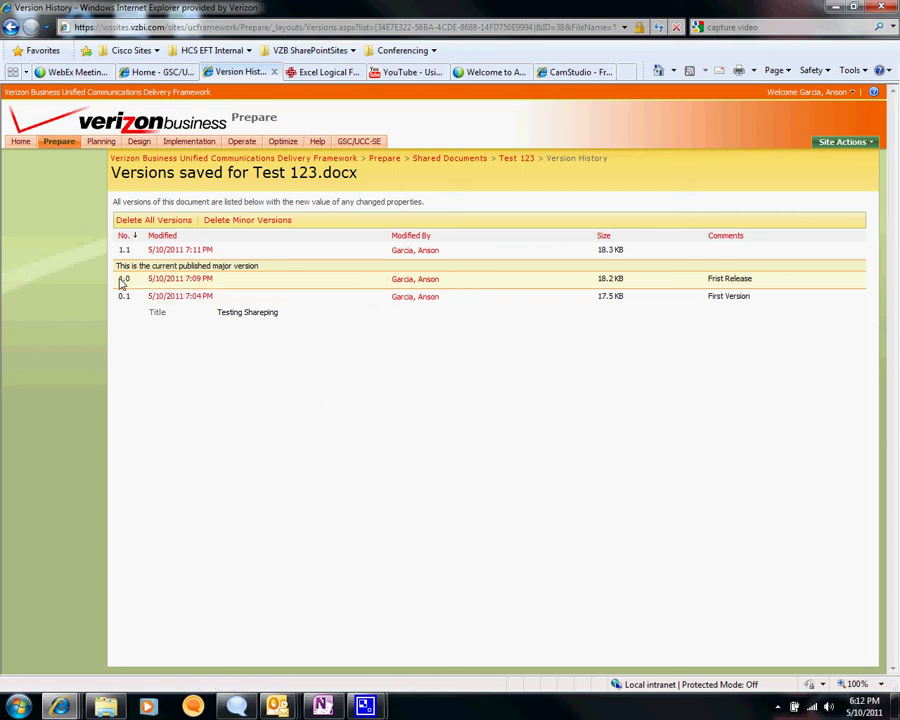
mouse_move(169, 286)
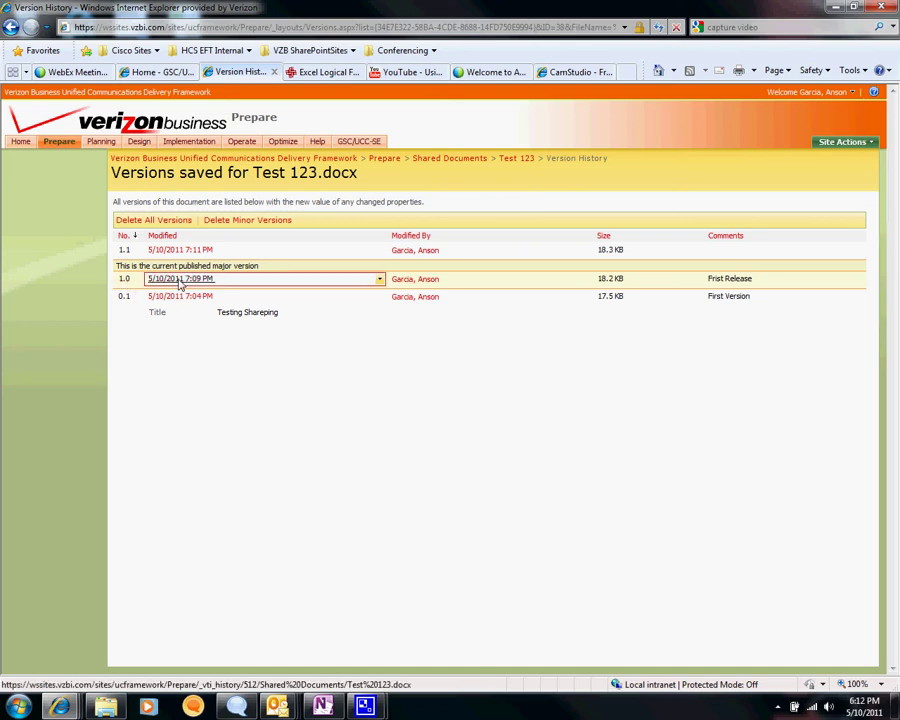
click(380, 280)
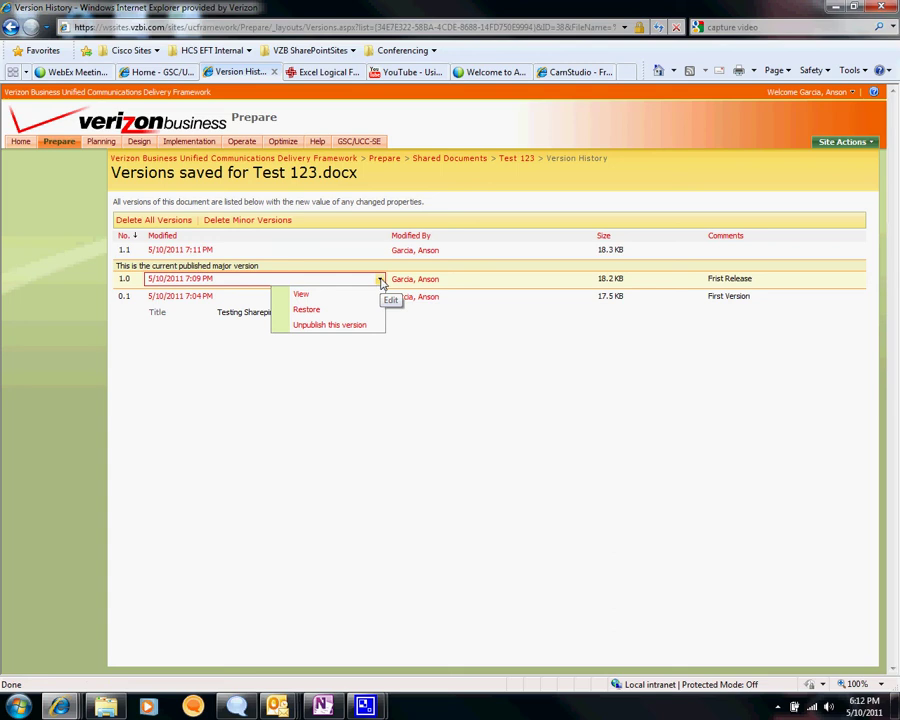
click(183, 333)
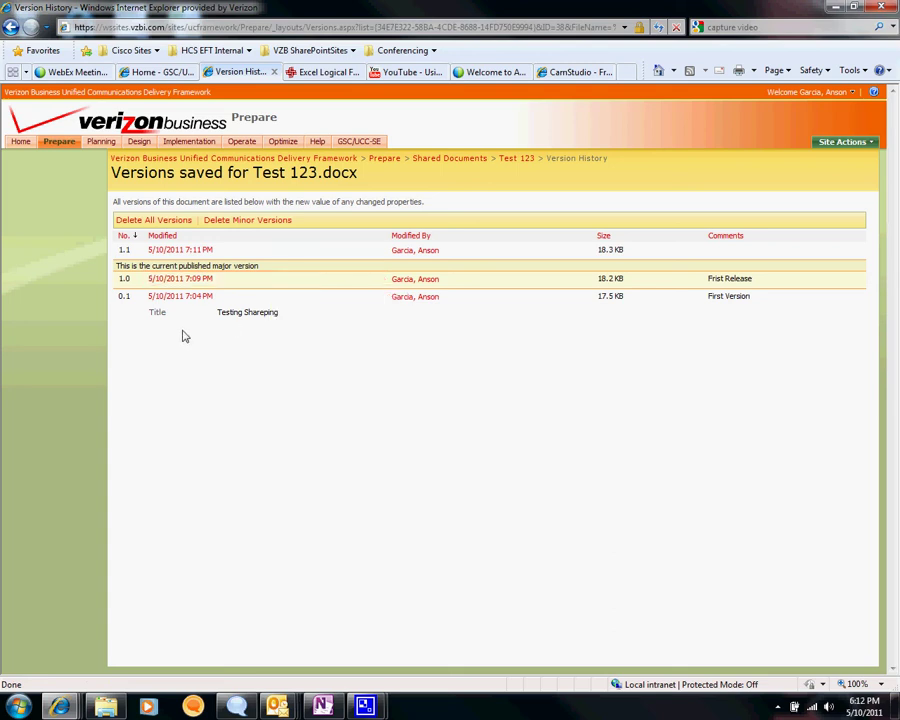
Start opening version 1.0 from the version history, cancel it, and return to the Prepare site's document list
click(198, 282)
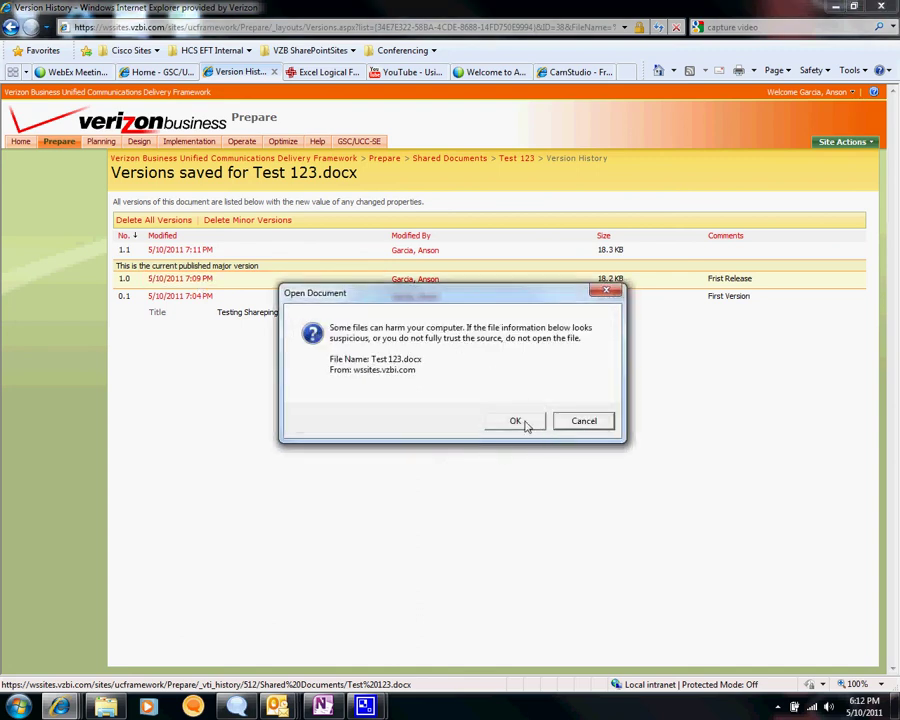
click(586, 428)
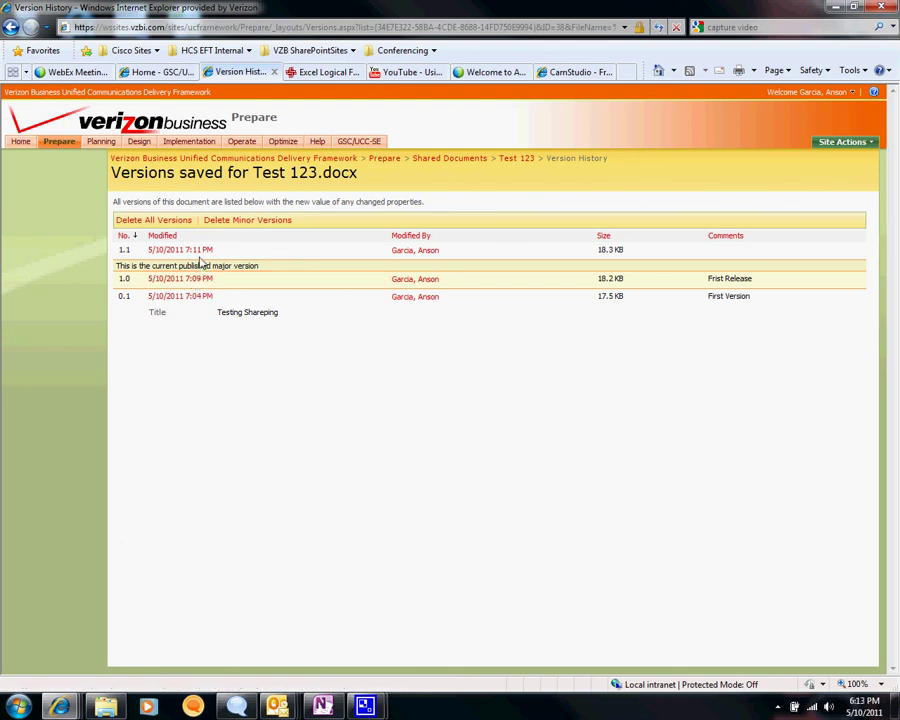
click(12, 28)
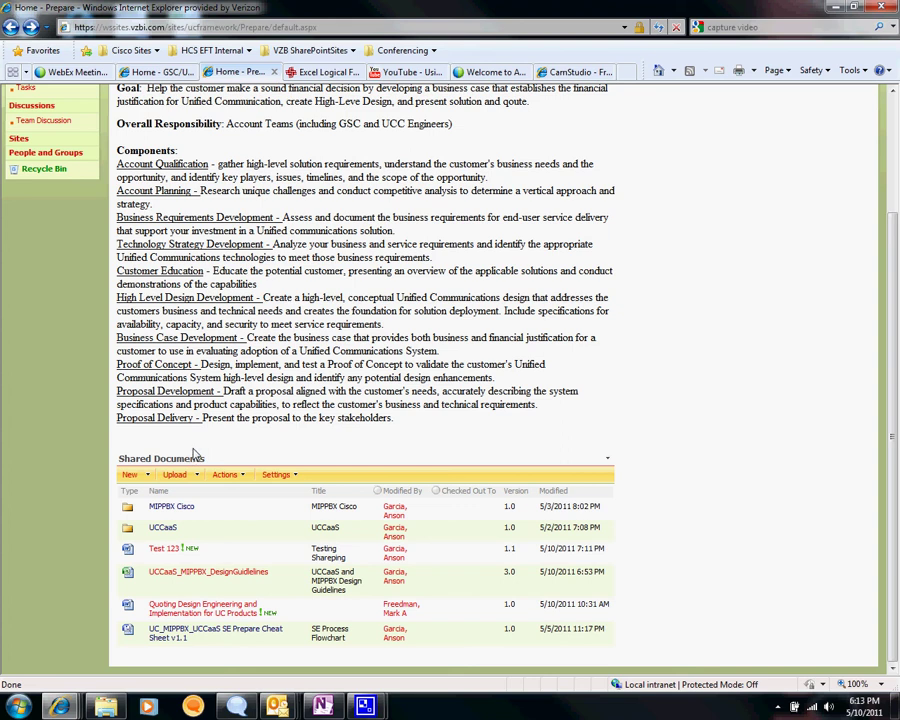
mouse_move(227, 551)
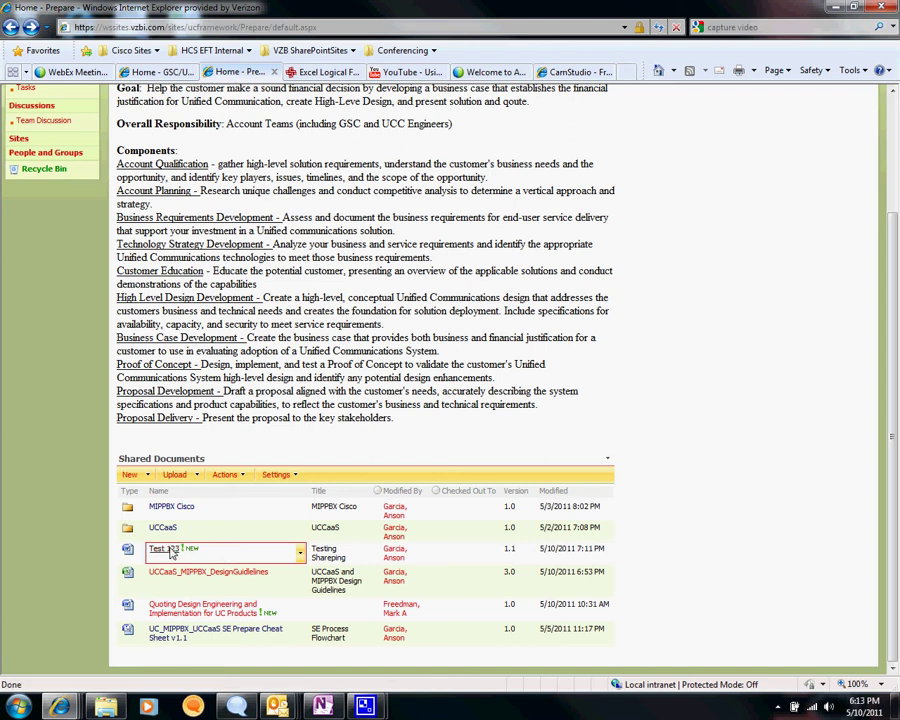